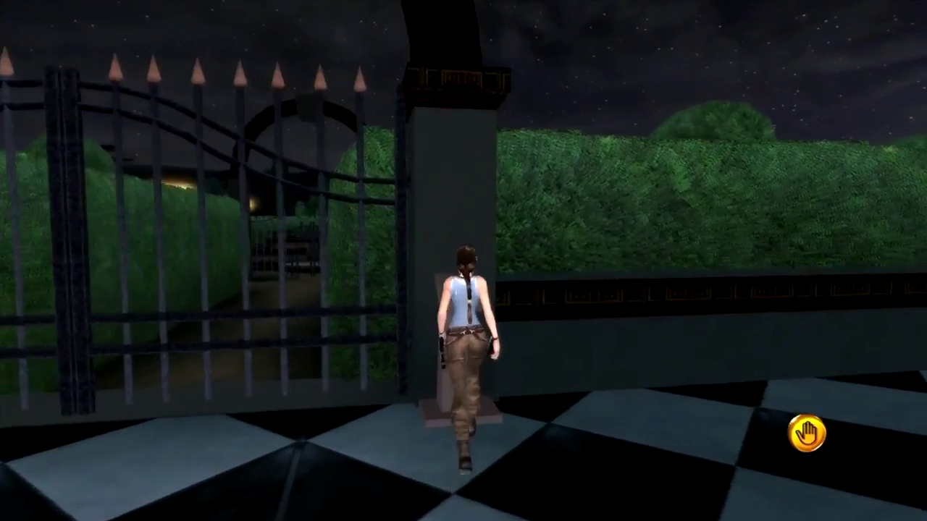
{"action": "key", "text": "e"}
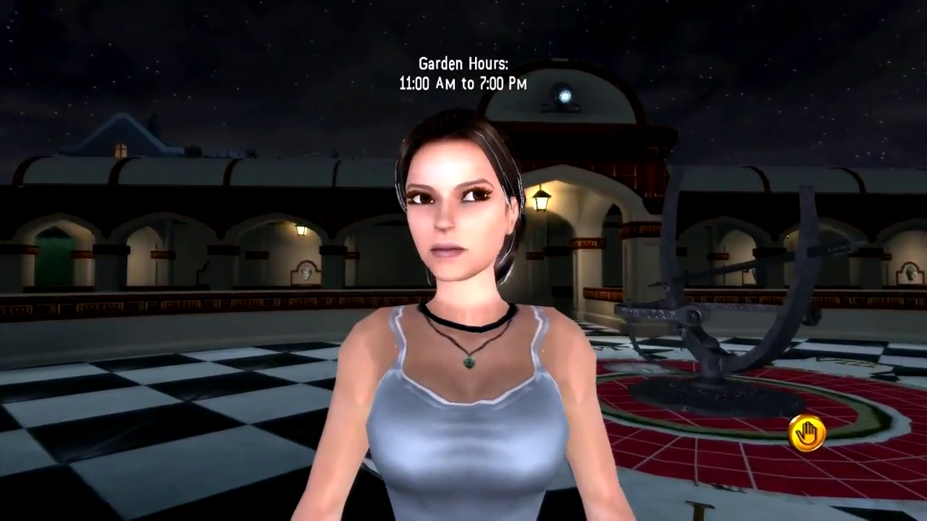
{"action": "key", "text": "w"}
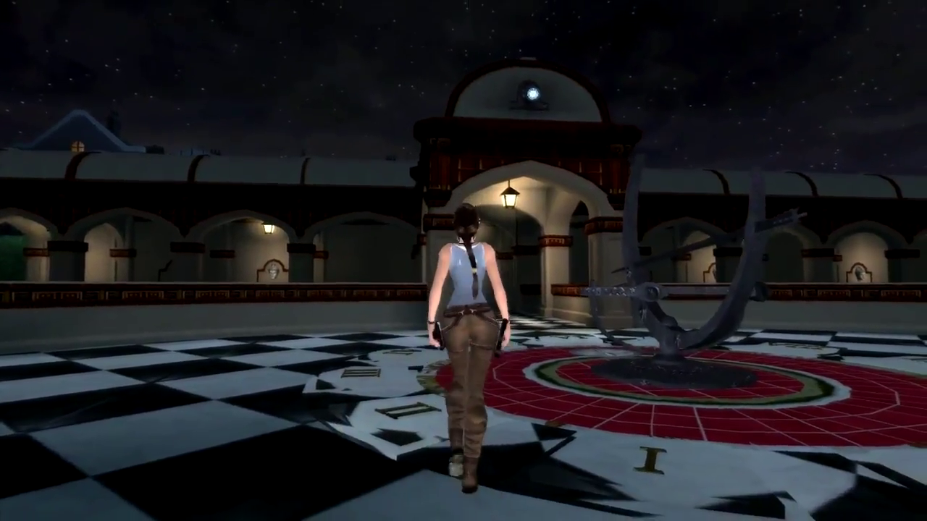
{"action": "key", "text": "w"}
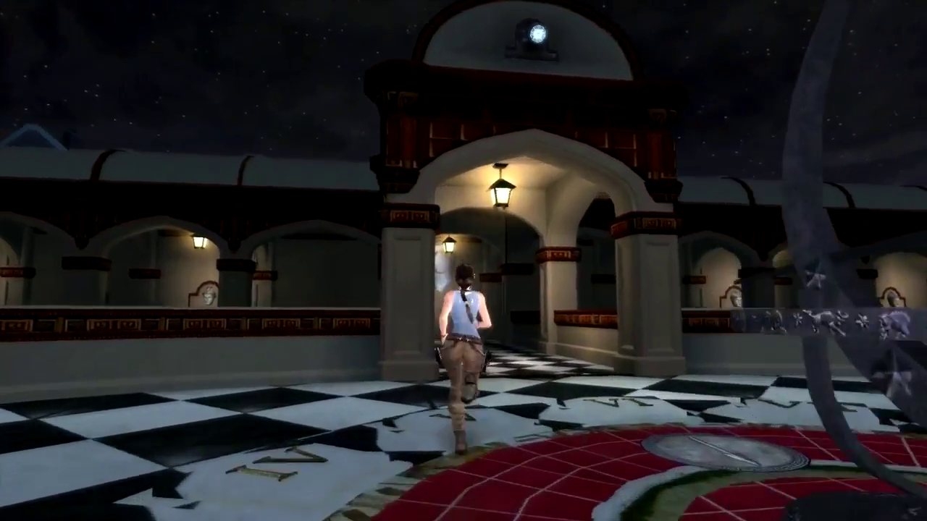
{"action": "key", "text": "w"}
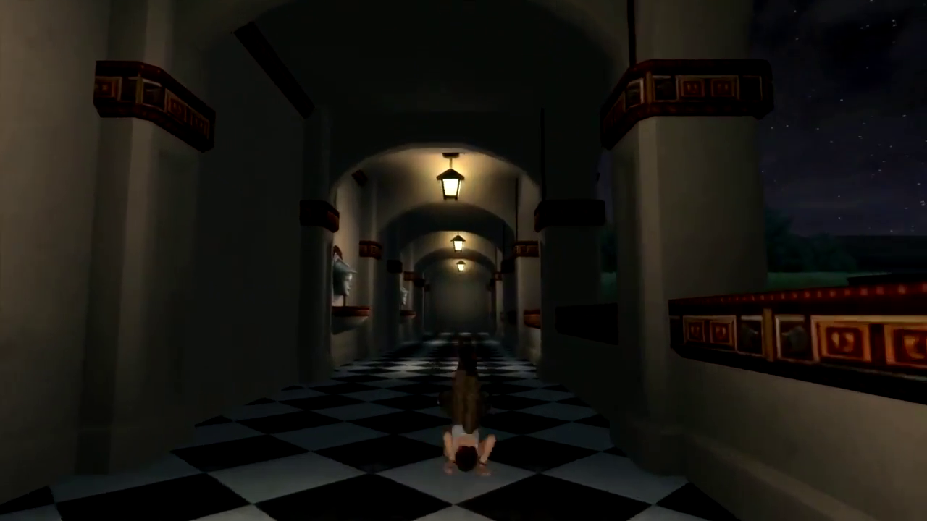
{"action": "key", "text": "shift"}
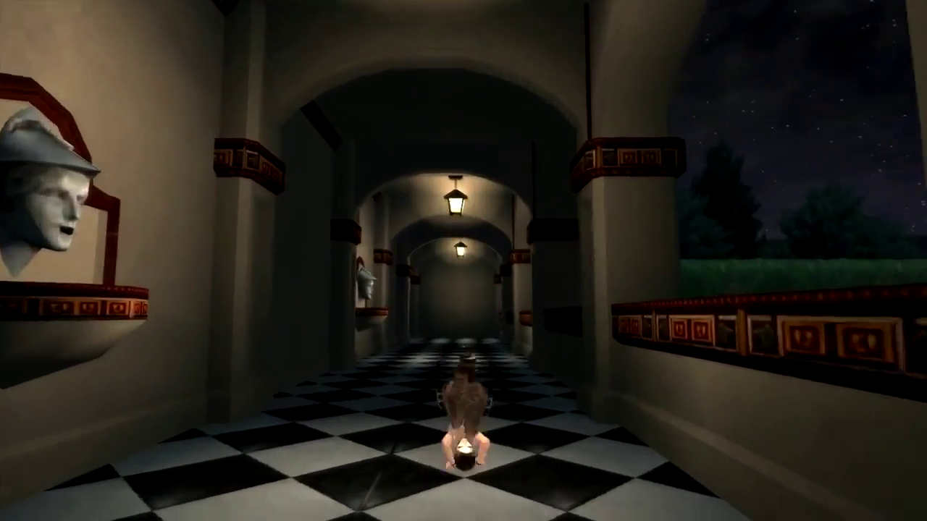
{"action": "key", "text": "space"}
{"action": "key", "text": "shift"}
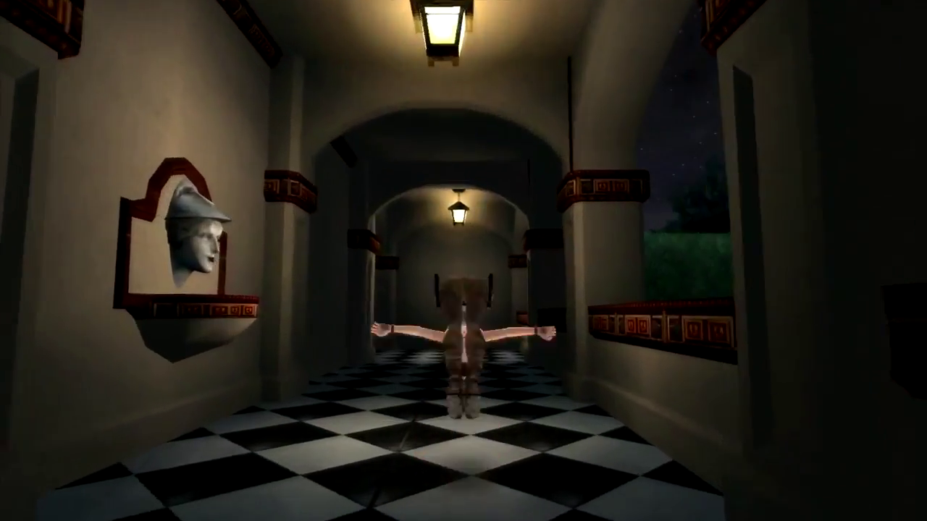
{"action": "key", "text": "Up"}
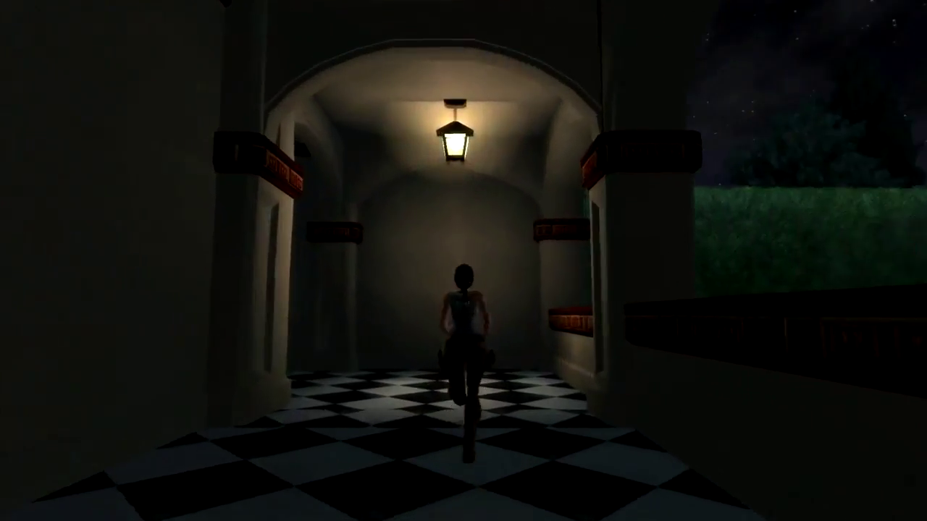
{"action": "key", "text": "Left"}
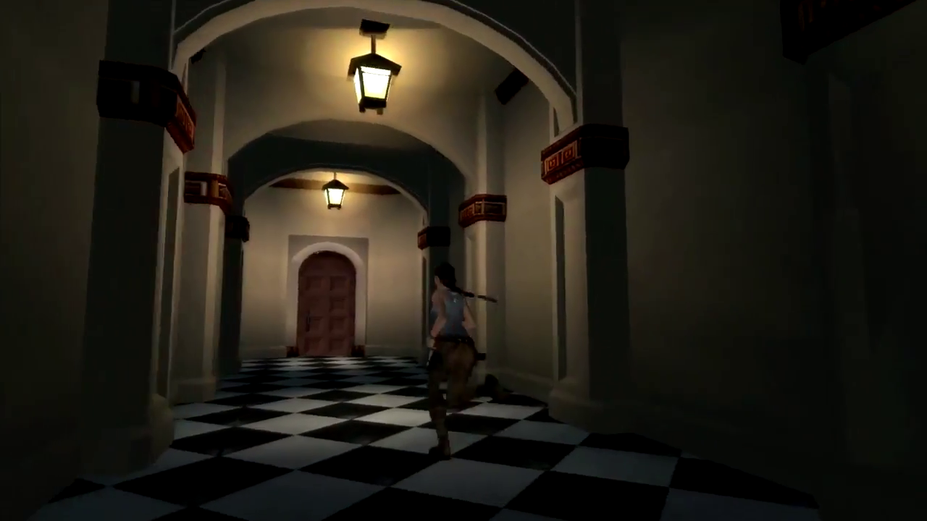
{"action": "key", "text": "w"}
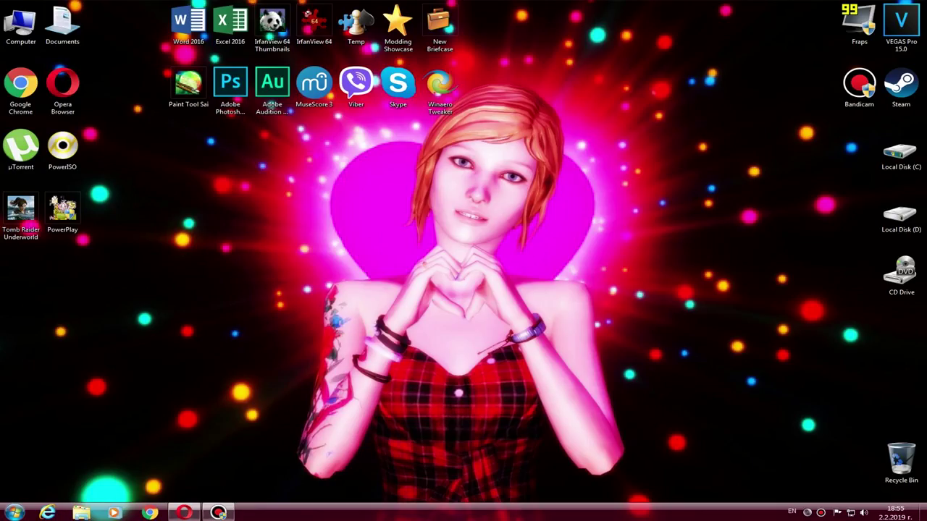
Switch to the Opera browser and open the Tomb Raider Legend modding page from the Tomb Raider HUB home page.
{"action": "key", "text": "alt+shift+Tab"}
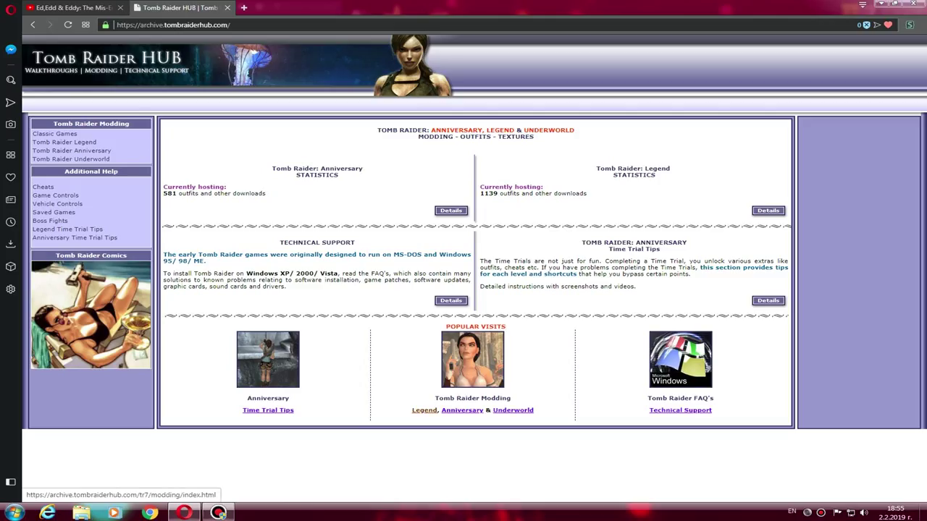
{"action": "left_click", "coordinate": [425, 410]}
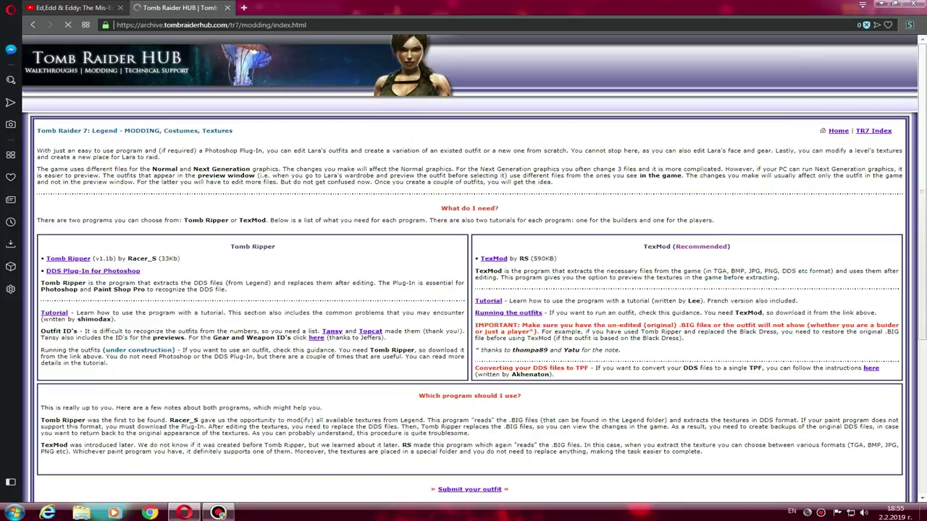
{"action": "scroll", "coordinate": [474, 265], "scroll_direction": "down", "scroll_amount": 1}
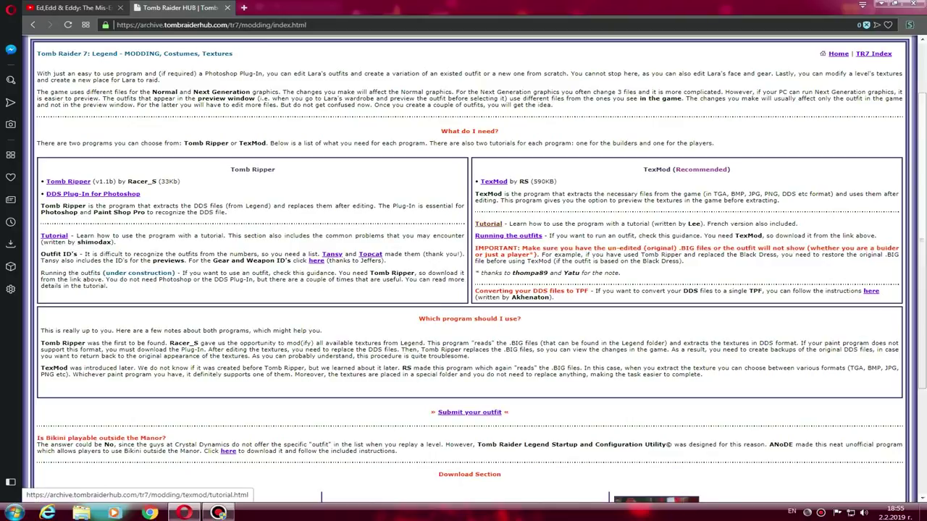
Open the TexMod tutorial and the outfit-running guide in new tabs, and read through the tutorial.
{"action": "middle_click", "coordinate": [489, 223]}
{"action": "middle_click", "coordinate": [508, 235]}
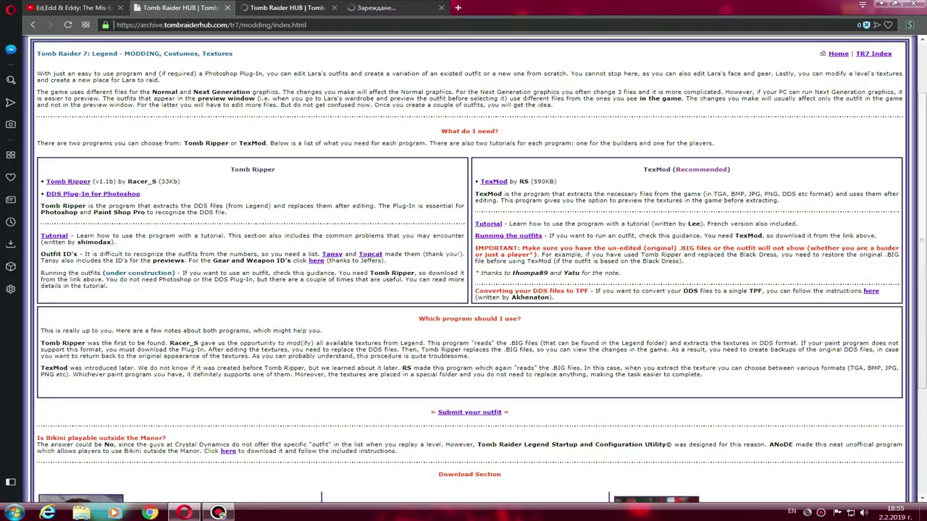
{"action": "left_click", "coordinate": [287, 7]}
{"action": "scroll", "coordinate": [475, 269], "scroll_direction": "down", "scroll_amount": 2}
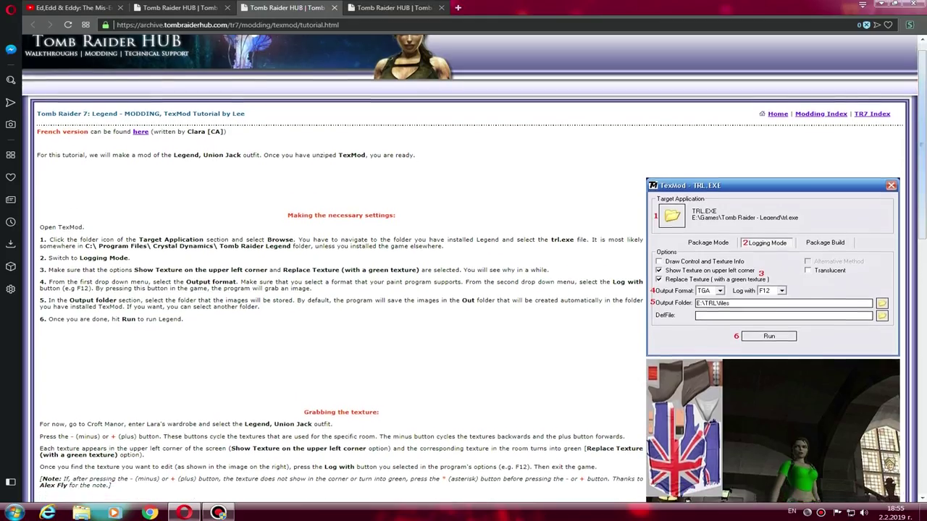
{"action": "scroll", "coordinate": [474, 270], "scroll_direction": "down", "scroll_amount": 5}
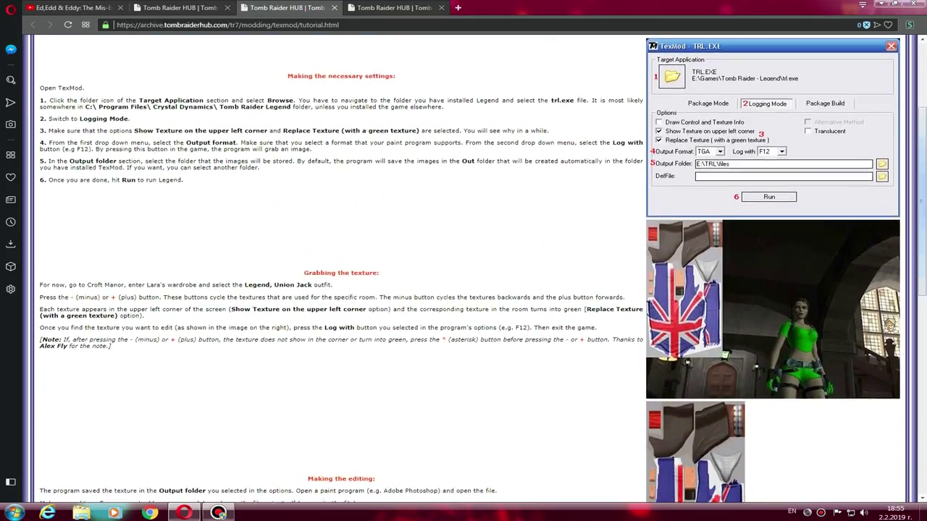
{"action": "scroll", "coordinate": [475, 269], "scroll_direction": "down", "scroll_amount": 9}
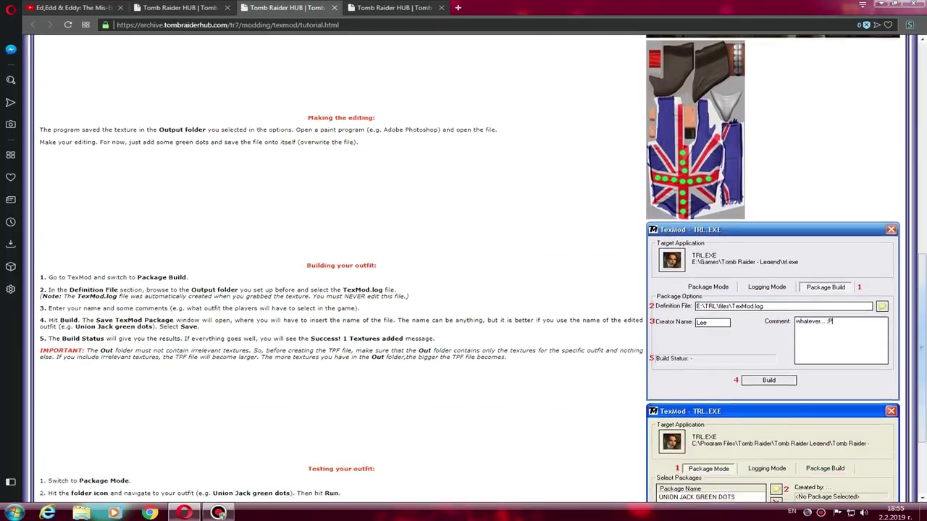
{"action": "scroll", "coordinate": [474, 270], "scroll_direction": "up", "scroll_amount": 20}
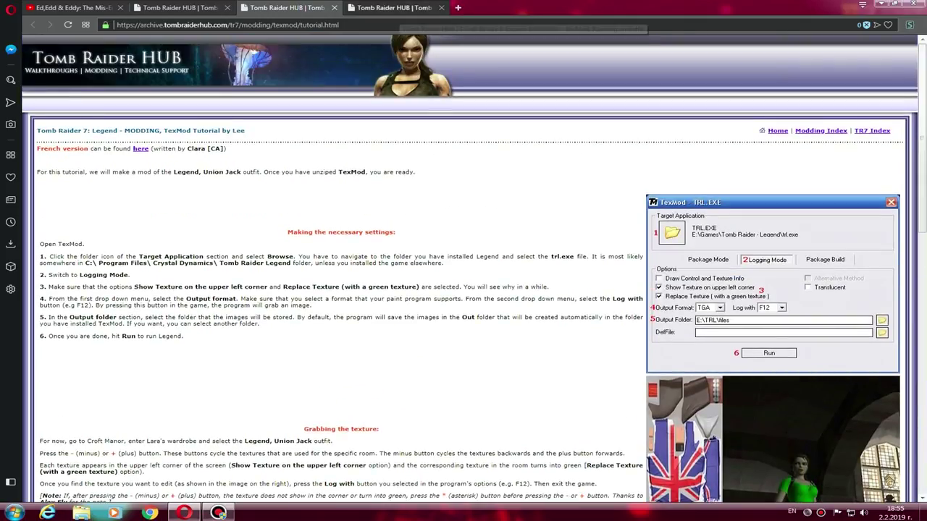
Close the TexMod tutorial and read the guide on running an outfit before closing it.
{"action": "key", "text": "ctrl+w"}
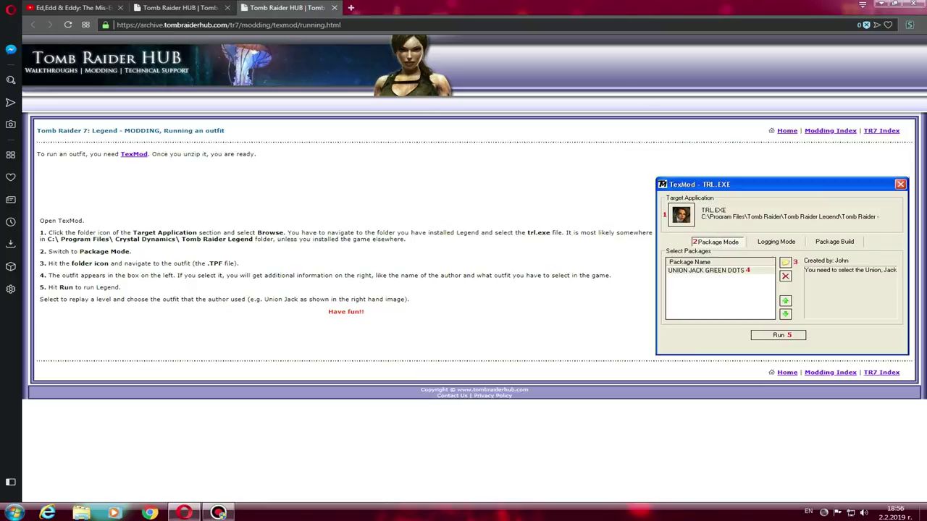
{"action": "left_click_drag", "start_coordinate": [491, 276], "coordinate": [428, 315]}
{"action": "left_click", "coordinate": [496, 313]}
{"action": "key", "text": "ctrl+w"}
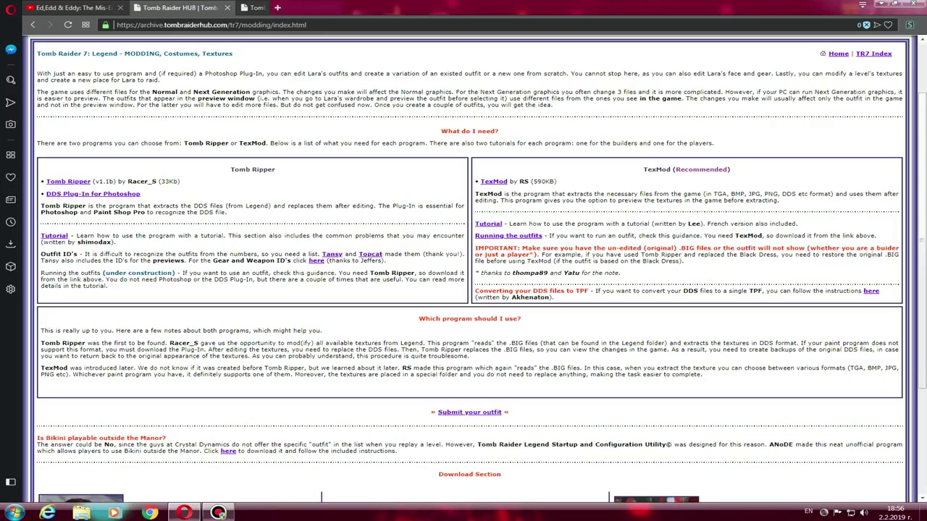
Look through the Legend modding page down to its download section.
{"action": "scroll", "coordinate": [474, 268], "scroll_direction": "up", "scroll_amount": 2}
{"action": "scroll", "coordinate": [474, 268], "scroll_direction": "down", "scroll_amount": 3}
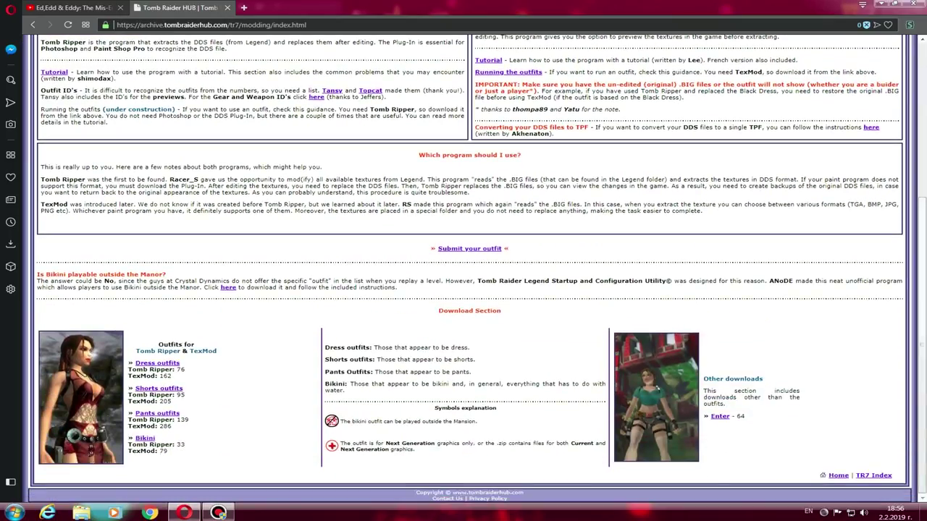
{"action": "scroll", "coordinate": [657, 388], "scroll_direction": "up", "scroll_amount": 4}
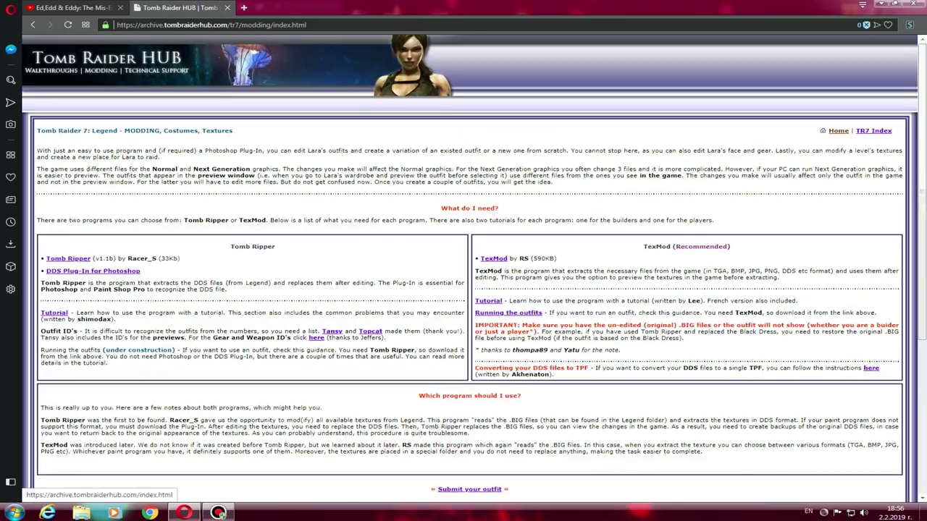
Open the Anniversary and Underworld modding pages in separate tabs and view their download sections.
{"action": "middle_click", "coordinate": [834, 132]}
{"action": "key", "text": "ctrl+Tab"}
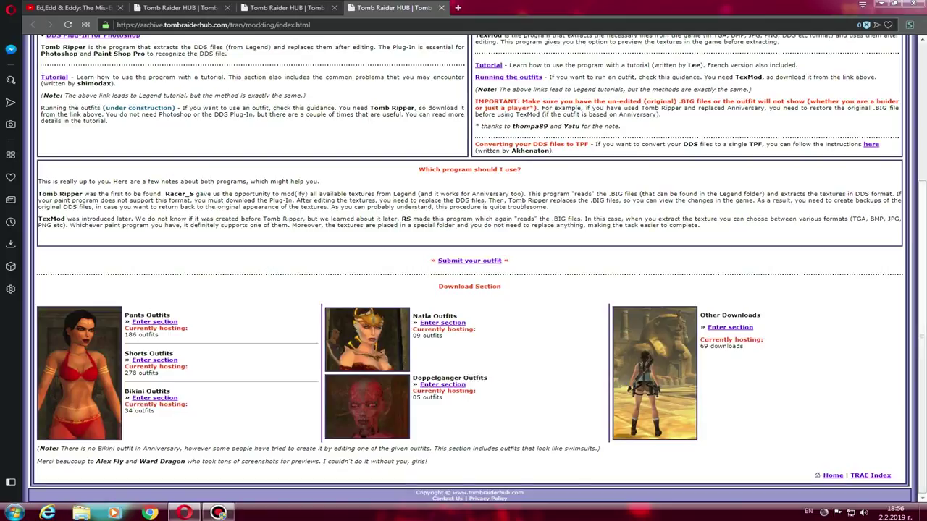
{"action": "key", "text": "ctrl+shift+Tab"}
{"action": "scroll", "coordinate": [474, 268], "scroll_direction": "down", "scroll_amount": 4}
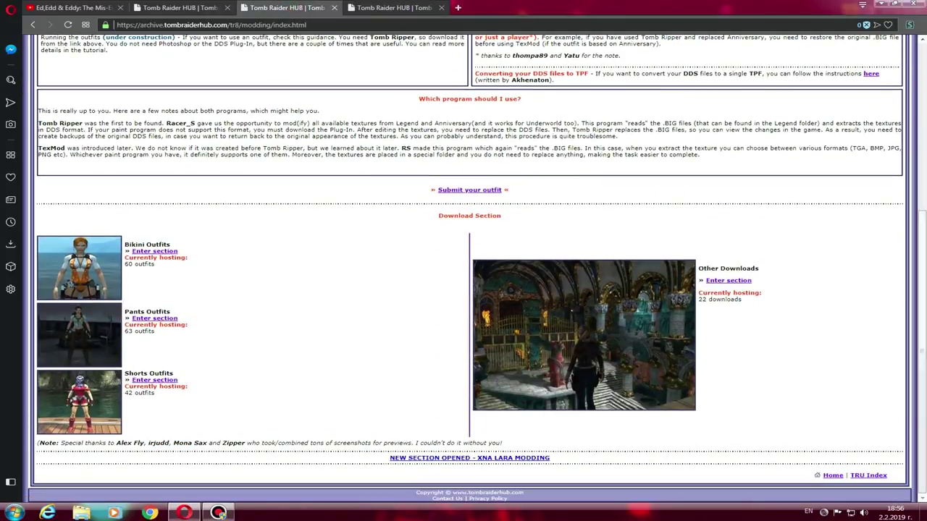
Open the Underworld shorts outfits section and browse the outfits offered for download.
{"action": "left_click", "coordinate": [154, 379]}
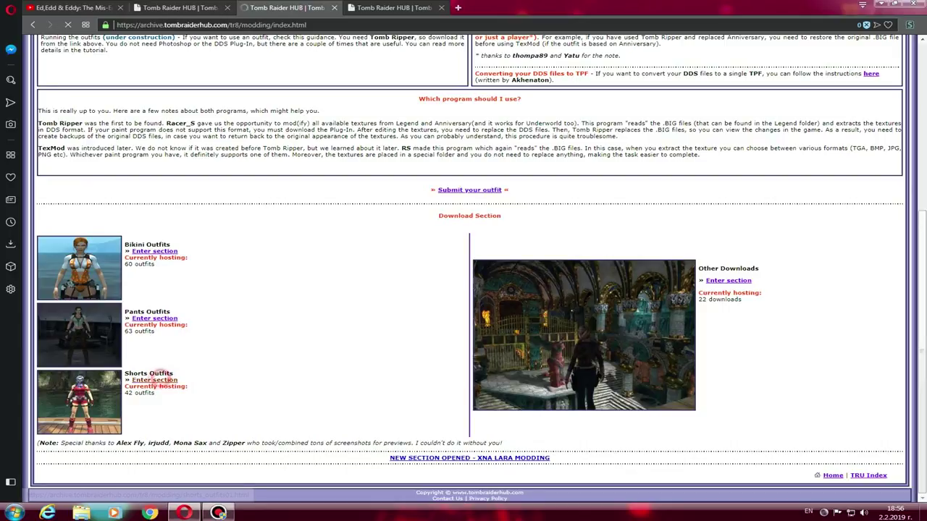
{"action": "scroll", "coordinate": [463, 268], "scroll_direction": "down", "scroll_amount": 5}
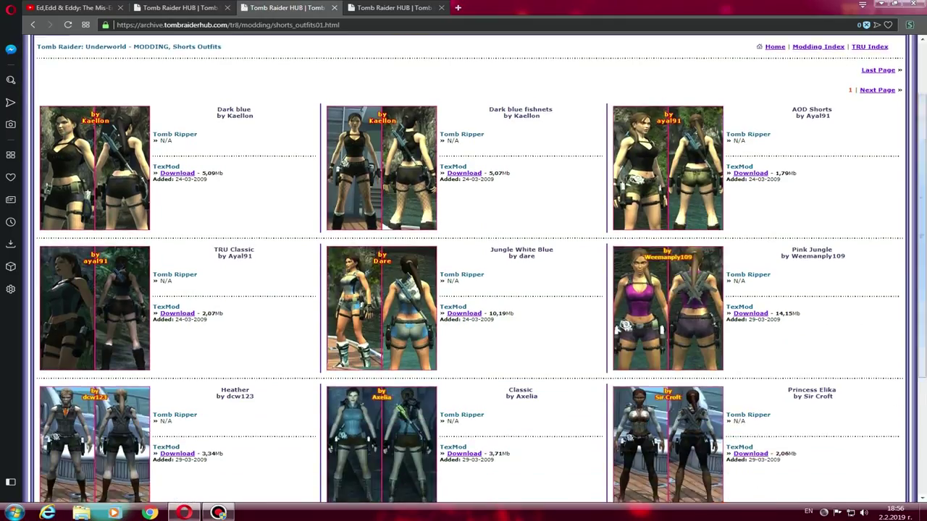
{"action": "scroll", "coordinate": [464, 268], "scroll_direction": "up", "scroll_amount": 10}
{"action": "key", "text": "ctrl+Tab"}
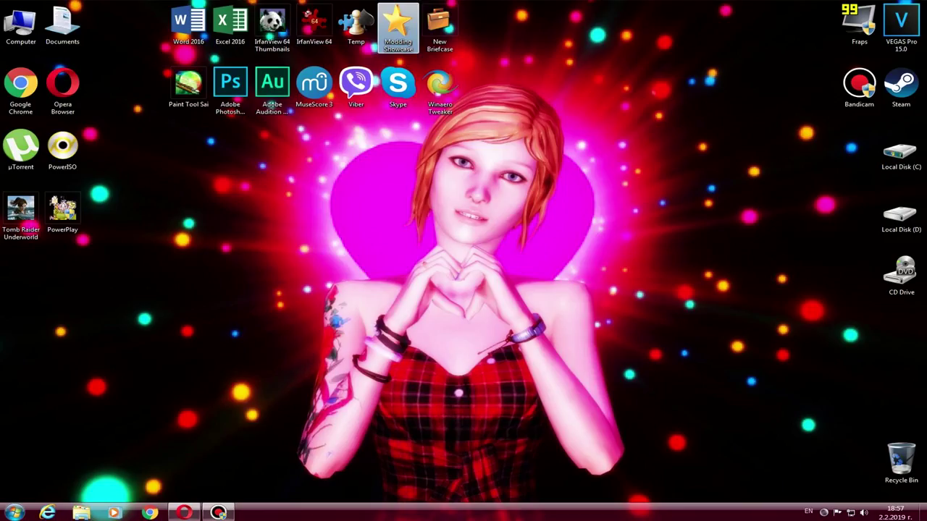
Open the Modding Showcase folder from the desktop and enter its Texmod subfolder.
{"action": "double_click", "coordinate": [401, 30]}
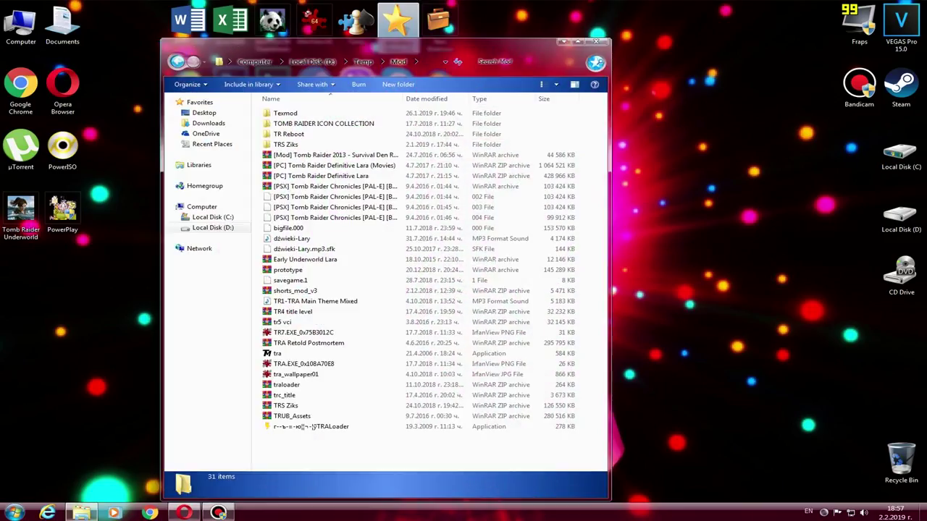
{"action": "left_click", "coordinate": [323, 123]}
{"action": "left_click", "coordinate": [285, 113]}
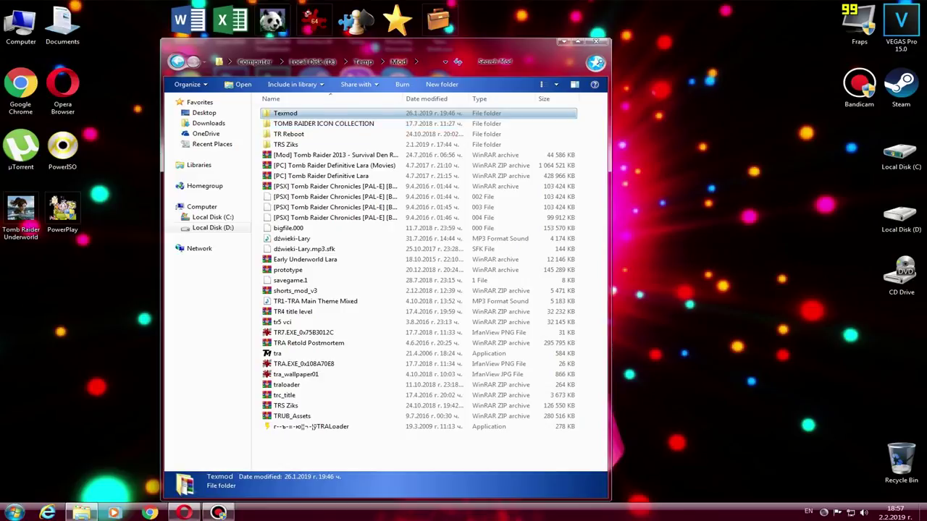
{"action": "key", "text": "Return"}
Examine the folders, archives and applications listed in the Texmod folder.
{"action": "key", "text": "Down"}
{"action": "key", "text": "Down"}
{"action": "key", "text": "Down"}
{"action": "key", "text": "Down"}
{"action": "key", "text": "Down"}
{"action": "key", "text": "Down"}
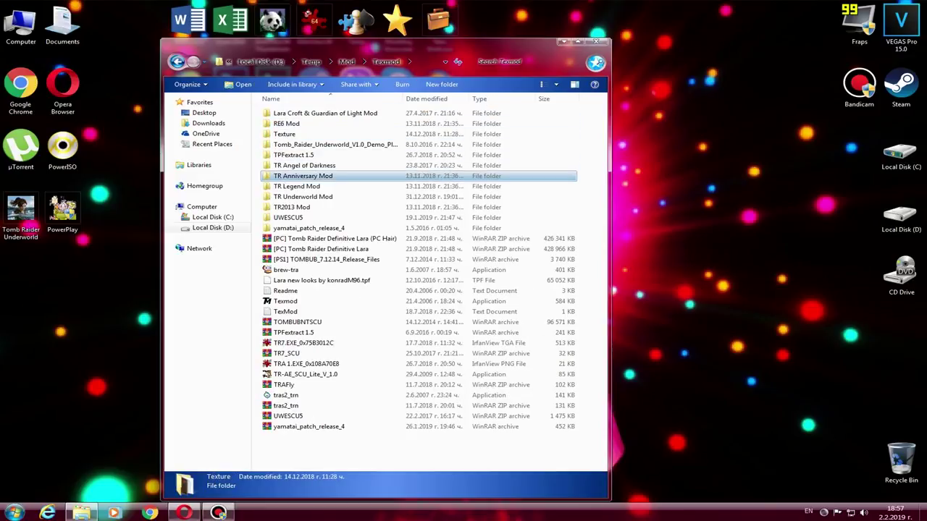
{"action": "key", "text": "Down"}
{"action": "key", "text": "Down"}
{"action": "key", "text": "Down"}
{"action": "key", "text": "Down"}
{"action": "key", "text": "Down"}
{"action": "key", "text": "Down"}
{"action": "key", "text": "Down"}
{"action": "key", "text": "Down"}
{"action": "key", "text": "Down"}
{"action": "key", "text": "Down"}
{"action": "key", "text": "Down"}
{"action": "key", "text": "Down"}
{"action": "key", "text": "Down"}
{"action": "key", "text": "Down"}
{"action": "key", "text": "Down"}
{"action": "key", "text": "Down"}
{"action": "key", "text": "Down"}
{"action": "key", "text": "Down"}
{"action": "key", "text": "Down"}
{"action": "key", "text": "Down"}
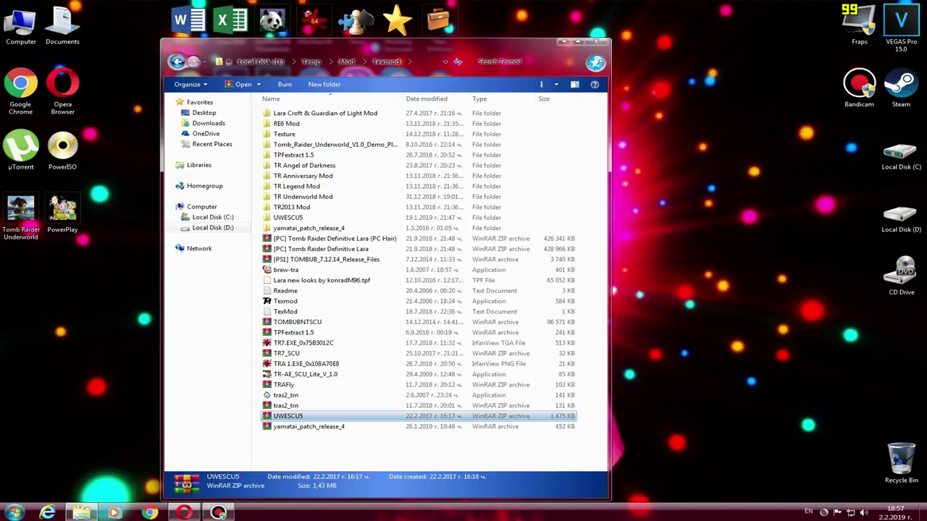
{"action": "key", "text": "Up"}
{"action": "key", "text": "Up"}
{"action": "key", "text": "Up"}
{"action": "key", "text": "Up"}
{"action": "key", "text": "Up"}
{"action": "key", "text": "Up"}
{"action": "key", "text": "Up"}
{"action": "key", "text": "Up"}
{"action": "key", "text": "Up"}
{"action": "key", "text": "Up"}
{"action": "key", "text": "Up"}
{"action": "key", "text": "Up"}
{"action": "key", "text": "Up"}
{"action": "key", "text": "Up"}
{"action": "key", "text": "Up"}
{"action": "key", "text": "Up"}
{"action": "key", "text": "Up"}
{"action": "key", "text": "Up"}
{"action": "key", "text": "Up"}
{"action": "key", "text": "Up"}
Look inside the mod folders for individual games, including TR Legend Mod, TR Anniversary Mod and TR Angel of Darkness.
{"action": "key", "text": "Return"}
{"action": "key", "text": "BackSpace"}
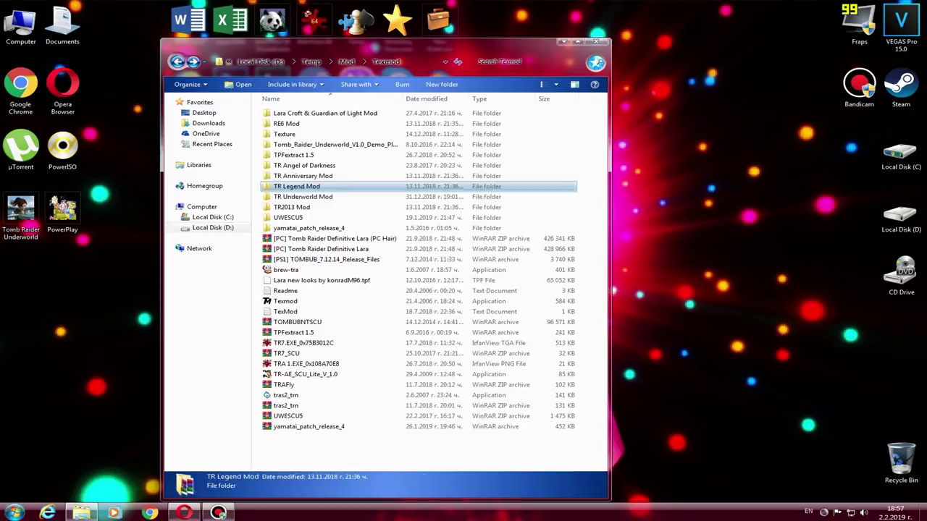
{"action": "key", "text": "Return"}
{"action": "key", "text": "BackSpace"}
{"action": "key", "text": "Up"}
{"action": "key", "text": "Return"}
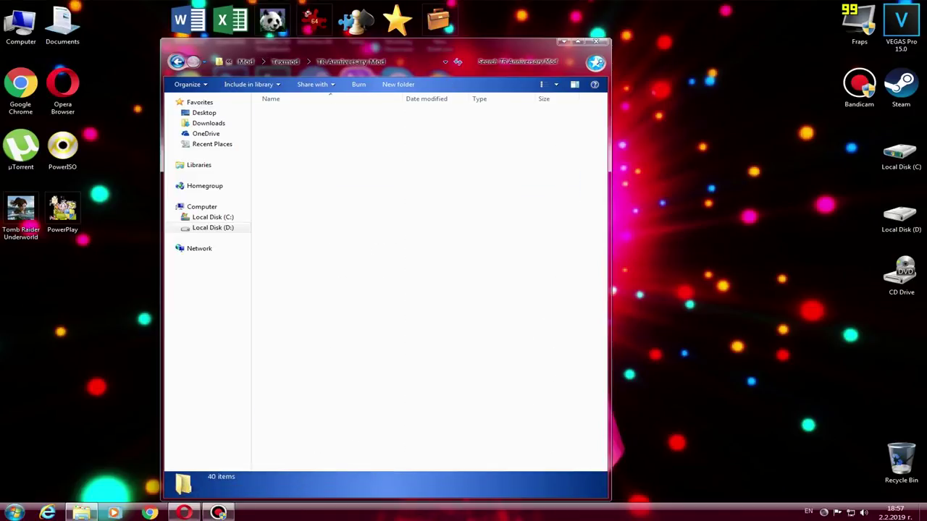
{"action": "key", "text": "BackSpace"}
{"action": "key", "text": "Up"}
{"action": "key", "text": "Return"}
{"action": "key", "text": "BackSpace"}
Look inside the TR2013 Mod folder and return to the Texmod folder.
{"action": "key", "text": "Down"}
{"action": "key", "text": "Down"}
{"action": "key", "text": "Down"}
{"action": "key", "text": "Down"}
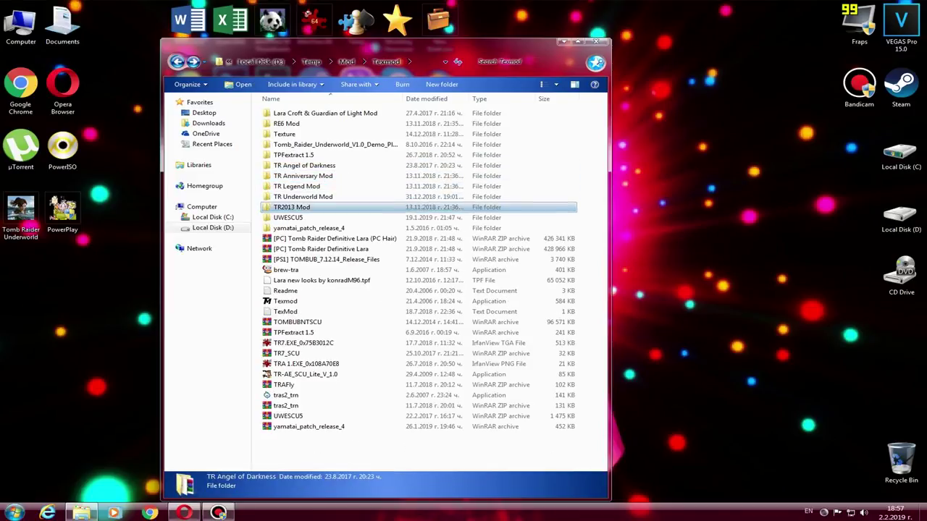
{"action": "key", "text": "Down"}
{"action": "key", "text": "Up"}
{"action": "key", "text": "Return"}
{"action": "key", "text": "BackSpace"}
Launch the Texmod application from the Texmod folder, allow it to run despite the security warning, and minimize the folder window.
{"action": "key", "text": "Down"}
{"action": "key", "text": "Down"}
{"action": "key", "text": "Down"}
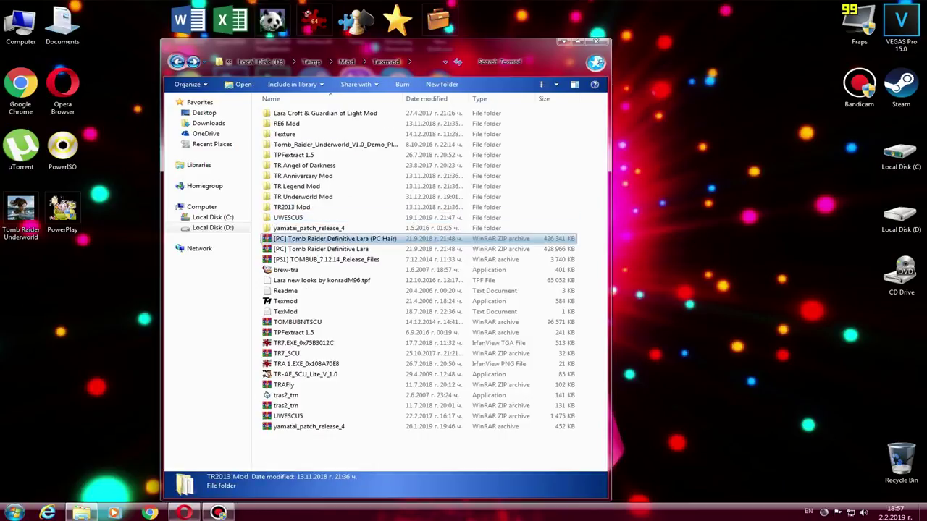
{"action": "key", "text": "Down"}
{"action": "key", "text": "Down"}
{"action": "key", "text": "Down"}
{"action": "key", "text": "Down"}
{"action": "key", "text": "Down"}
{"action": "key", "text": "Down"}
{"action": "key", "text": "Return"}
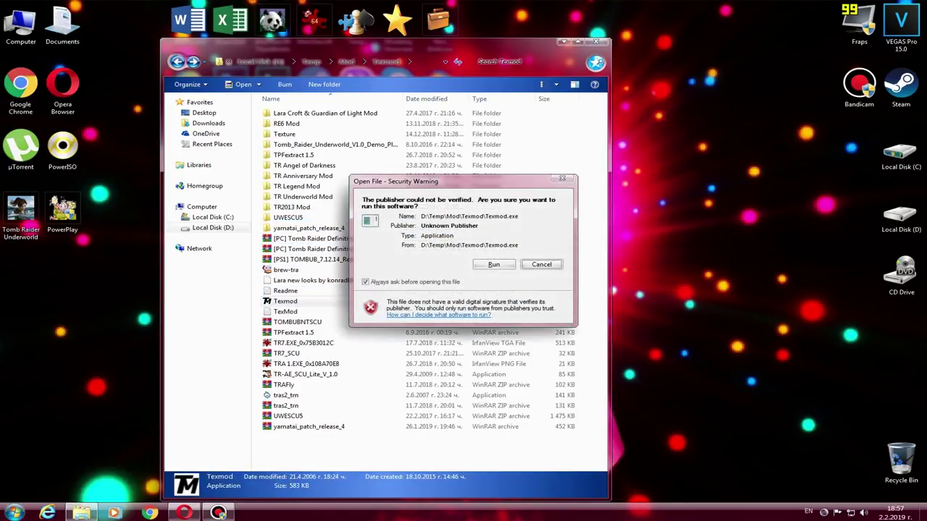
{"action": "key", "text": "Left"}
{"action": "key", "text": "Return"}
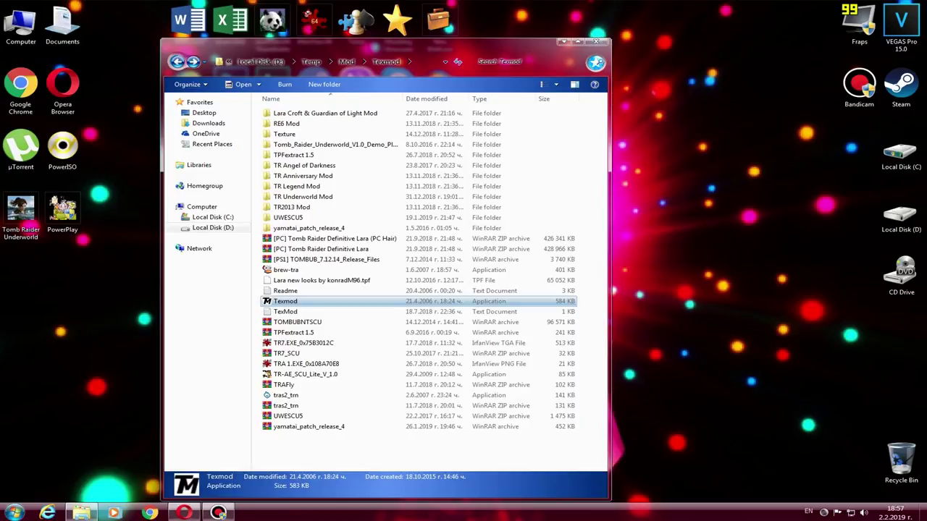
{"action": "left_click", "coordinate": [563, 42]}
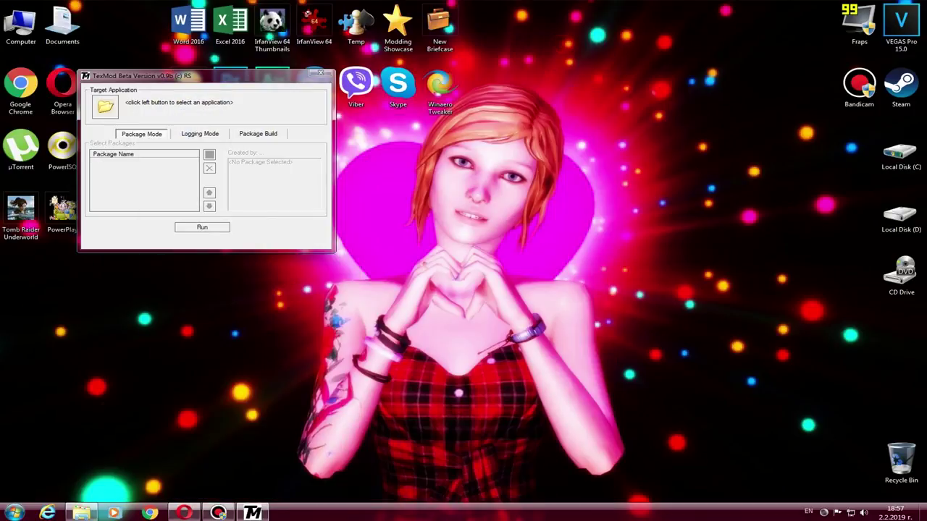
Start selecting the target application and browse to the Steam folder under Program Files (x86) on Local Disk (C:).
{"action": "left_click", "coordinate": [105, 106]}
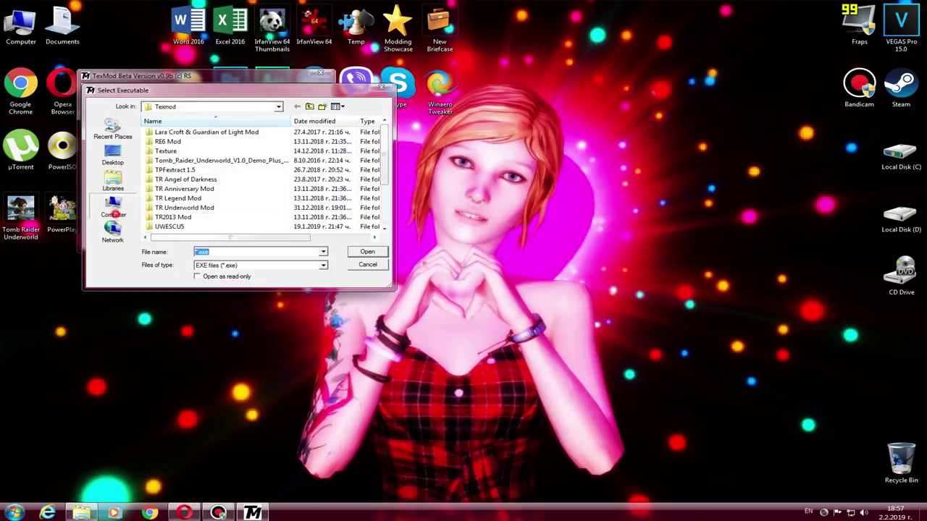
{"action": "left_click", "coordinate": [112, 206]}
{"action": "double_click", "coordinate": [203, 138]}
{"action": "double_click", "coordinate": [181, 151]}
{"action": "scroll", "coordinate": [203, 189], "scroll_direction": "down", "scroll_amount": 4}
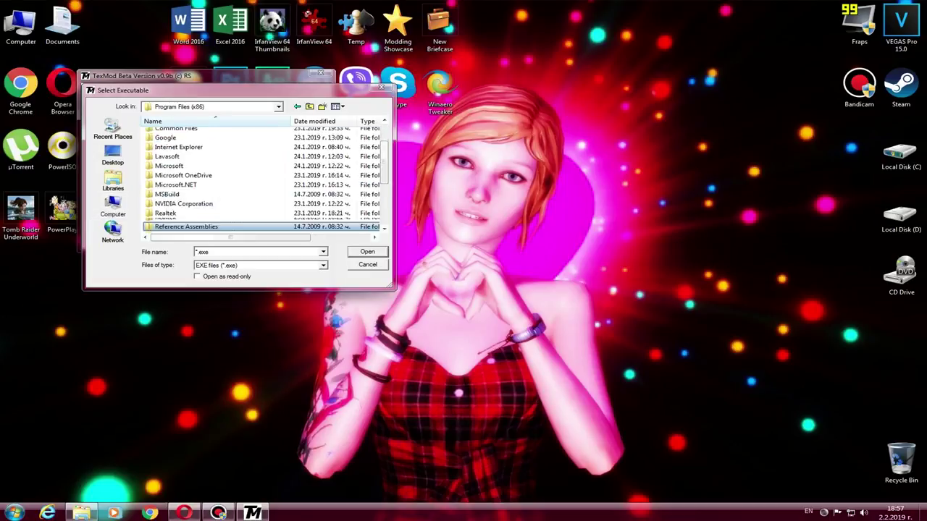
{"action": "double_click", "coordinate": [174, 141]}
Go through the Steam subfolders and open the steamapps folder.
{"action": "key", "text": "Down"}
{"action": "key", "text": "Down"}
{"action": "key", "text": "Down"}
{"action": "key", "text": "Down"}
{"action": "key", "text": "Down"}
{"action": "key", "text": "Down"}
{"action": "key", "text": "Down"}
{"action": "key", "text": "Down"}
{"action": "key", "text": "Down"}
{"action": "key", "text": "Down"}
{"action": "key", "text": "Down"}
{"action": "key", "text": "Down"}
{"action": "key", "text": "Down"}
{"action": "key", "text": "Down"}
{"action": "key", "text": "Down"}
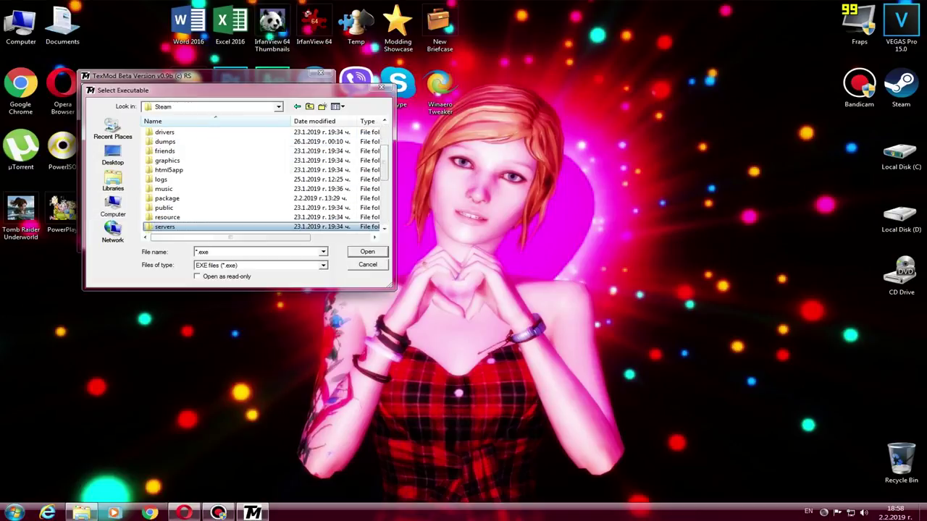
{"action": "key", "text": "Return"}
{"action": "key", "text": "BackSpace"}
{"action": "key", "text": "Down"}
{"action": "key", "text": "Down"}
{"action": "key", "text": "Down"}
{"action": "key", "text": "Down"}
{"action": "key", "text": "Down"}
{"action": "key", "text": "Down"}
{"action": "key", "text": "Down"}
{"action": "key", "text": "Down"}
{"action": "key", "text": "Down"}
{"action": "key", "text": "Down"}
{"action": "key", "text": "Down"}
{"action": "key", "text": "Down"}
{"action": "key", "text": "Down"}
{"action": "key", "text": "Down"}
{"action": "key", "text": "Down"}
{"action": "key", "text": "Down"}
{"action": "key", "text": "Down"}
{"action": "key", "text": "Down"}
{"action": "key", "text": "Down"}
{"action": "key", "text": "Down"}
{"action": "key", "text": "Up"}
{"action": "key", "text": "Return"}
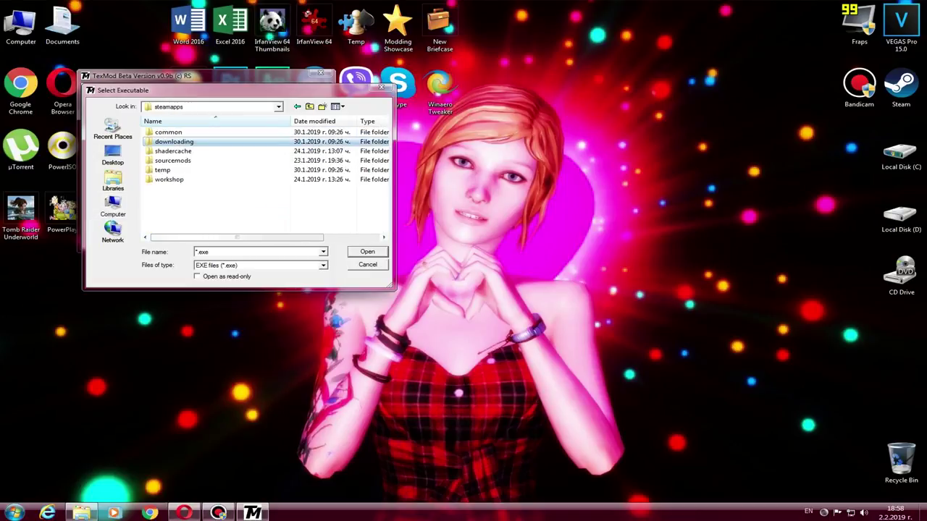
Open the Tomb Raider Underworld game folder inside common and set TRU.EXE as the target application.
{"action": "key", "text": "Up"}
{"action": "key", "text": "Return"}
{"action": "key", "text": "Down"}
{"action": "key", "text": "Down"}
{"action": "key", "text": "Return"}
{"action": "key", "text": "Down"}
{"action": "key", "text": "Return"}
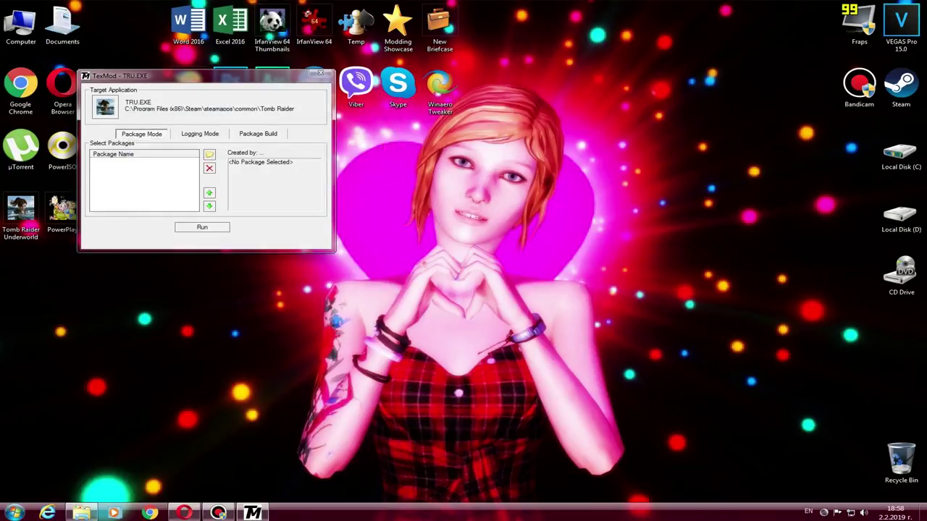
Start adding texture packages and open the TR Underworld Mod folder.
{"action": "left_click", "coordinate": [209, 153]}
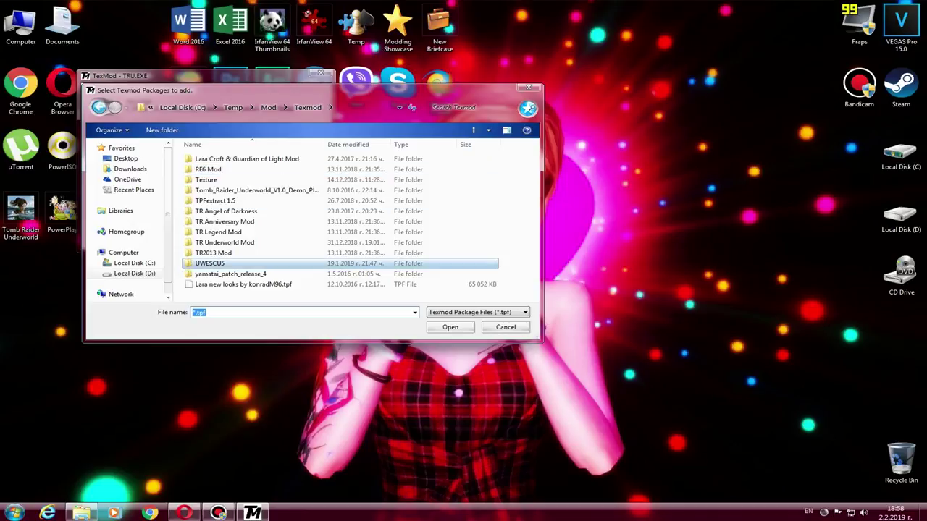
{"action": "left_click", "coordinate": [264, 245]}
{"action": "double_click", "coordinate": [264, 245]}
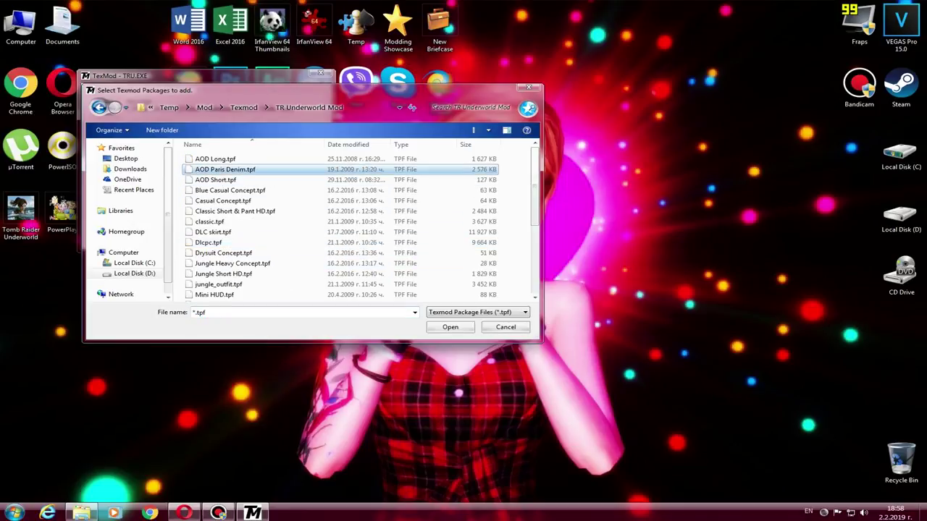
Look through the TPF outfit and texture packages available in the TR Underworld Mod folder.
{"action": "key", "text": "Down"}
{"action": "key", "text": "Down"}
{"action": "key", "text": "Down"}
{"action": "key", "text": "Down"}
{"action": "key", "text": "Down"}
{"action": "key", "text": "Down"}
{"action": "key", "text": "Down"}
{"action": "key", "text": "Down"}
{"action": "key", "text": "Down"}
{"action": "key", "text": "Down"}
{"action": "key", "text": "Down"}
{"action": "key", "text": "Down"}
{"action": "key", "text": "Down"}
{"action": "key", "text": "Down"}
{"action": "key", "text": "Down"}
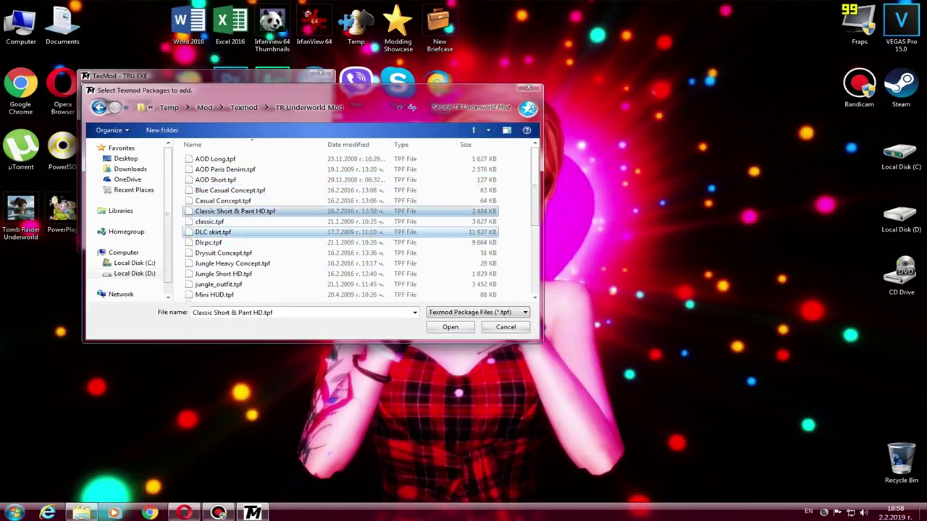
{"action": "key", "text": "Down"}
{"action": "key", "text": "Down"}
{"action": "key", "text": "Down"}
{"action": "key", "text": "Down"}
{"action": "key", "text": "Down"}
{"action": "key", "text": "Down"}
{"action": "key", "text": "Down"}
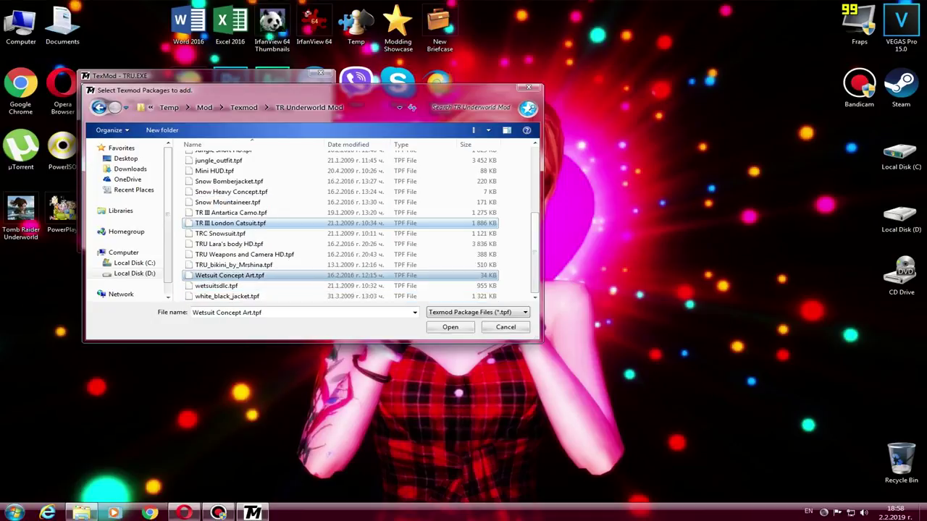
Add the packages TRU Lara's body HD.tpf and TRU Weapons and Camera HD.tpf to the package list.
{"action": "key", "text": "Up"}
{"action": "key", "text": "Up"}
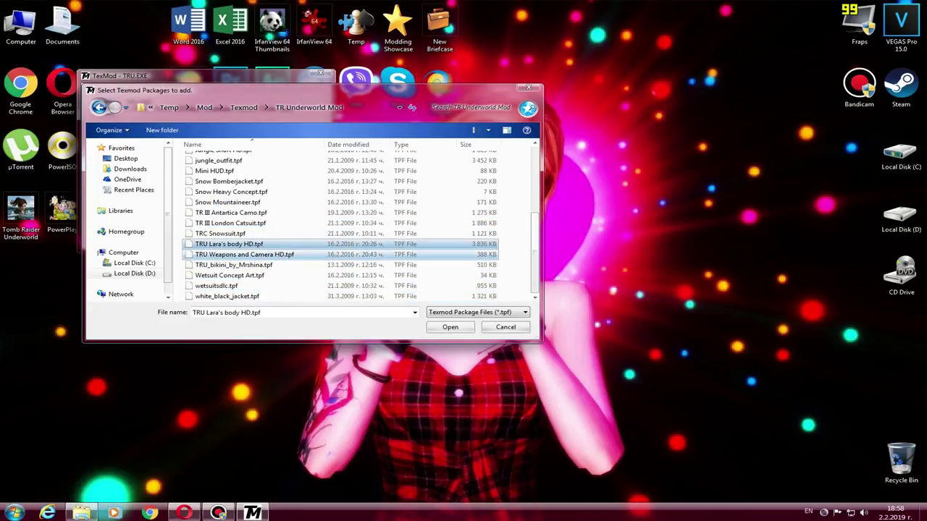
{"action": "left_click", "coordinate": [257, 251], "text": "ctrl"}
{"action": "left_click", "coordinate": [256, 265], "text": "ctrl"}
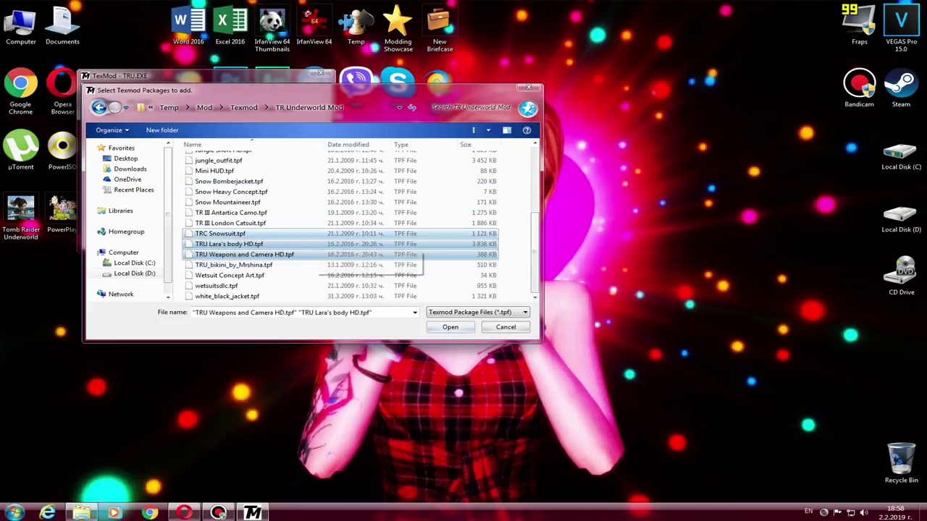
{"action": "key", "text": "Return"}
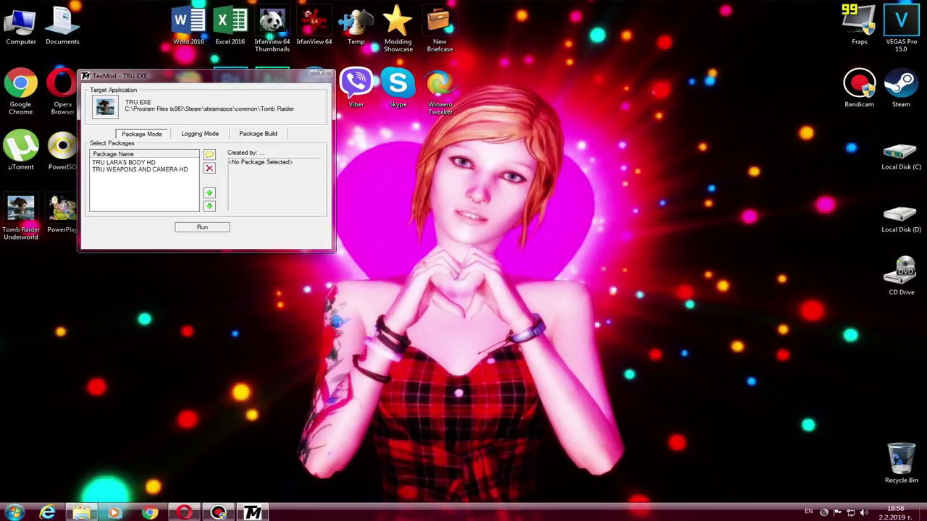
Switch TexMod to Logging Mode and set the output format of logged textures to PNG.
{"action": "left_click", "coordinate": [224, 227]}
{"action": "left_click", "coordinate": [205, 134]}
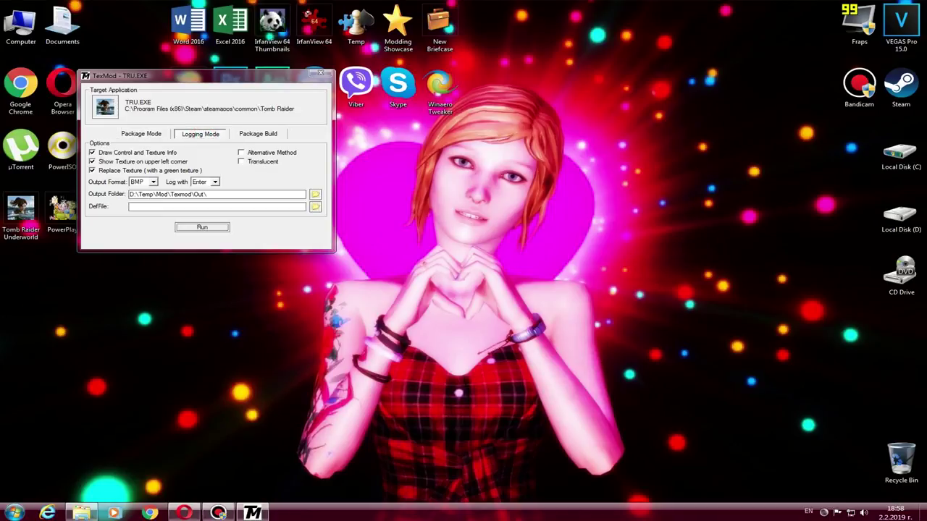
{"action": "left_click", "coordinate": [144, 182]}
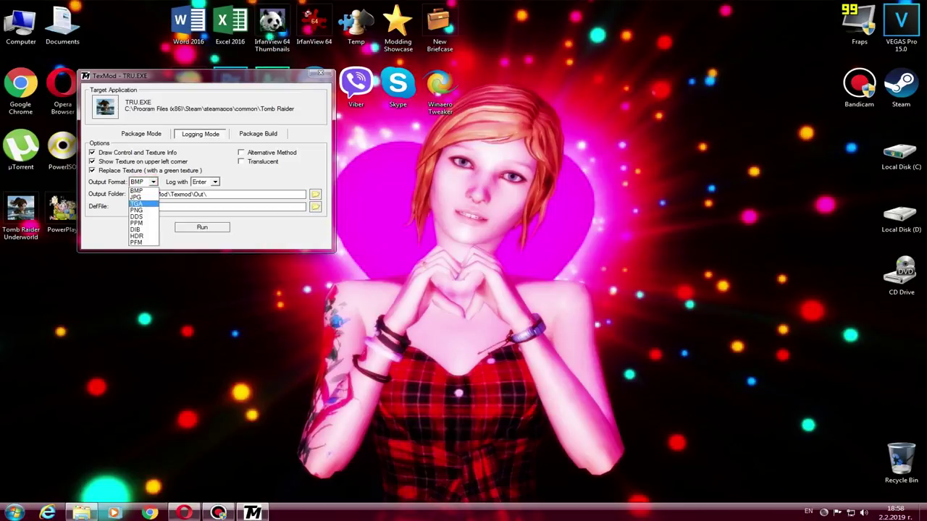
{"action": "left_click", "coordinate": [145, 209]}
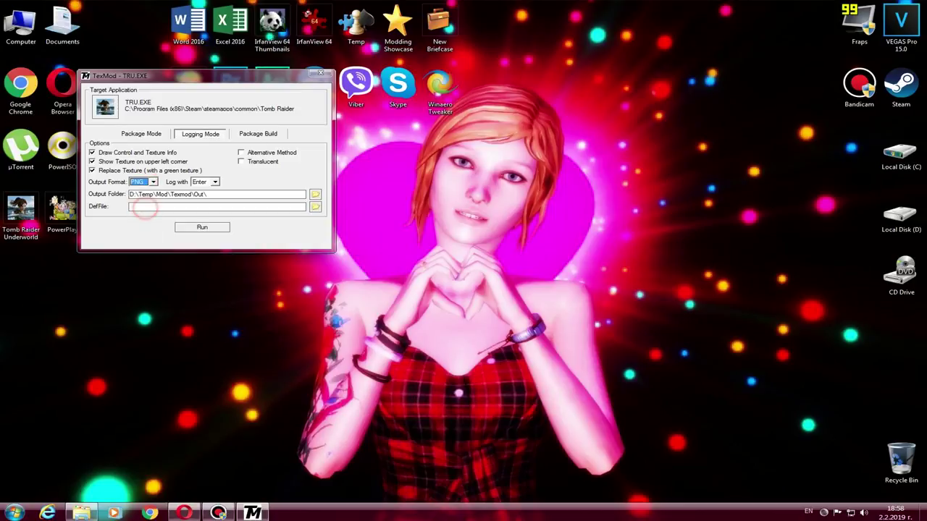
Go through the available logging keys and set the Log with key to F11.
{"action": "left_click", "coordinate": [209, 182]}
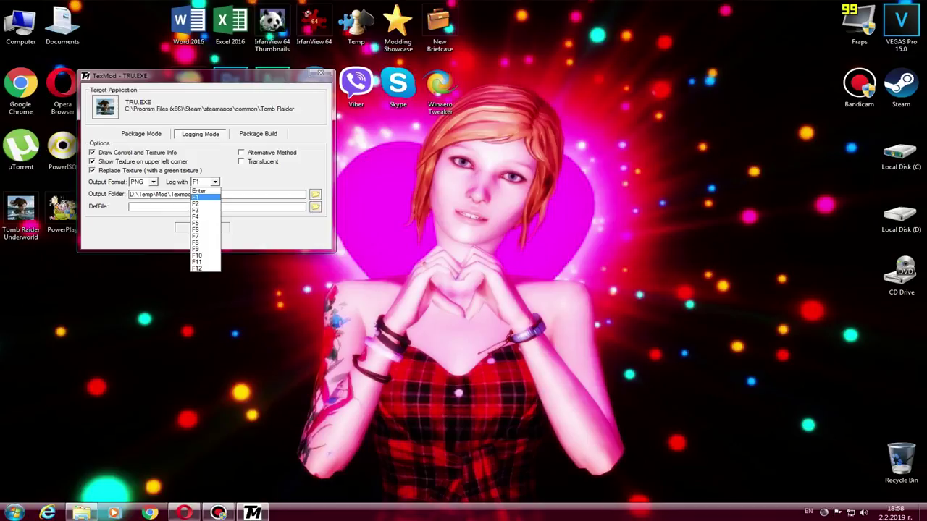
{"action": "key", "text": "Down"}
{"action": "key", "text": "Down"}
{"action": "key", "text": "Down"}
{"action": "key", "text": "Down"}
{"action": "key", "text": "Down"}
{"action": "key", "text": "Down"}
{"action": "key", "text": "Down"}
{"action": "key", "text": "Down"}
{"action": "key", "text": "Down"}
{"action": "key", "text": "Down"}
{"action": "key", "text": "Down"}
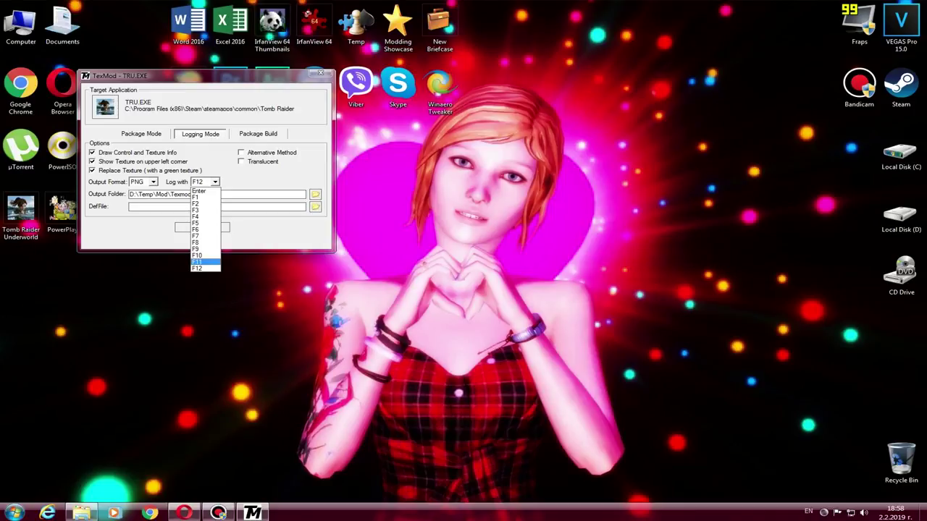
{"action": "left_click", "coordinate": [206, 261]}
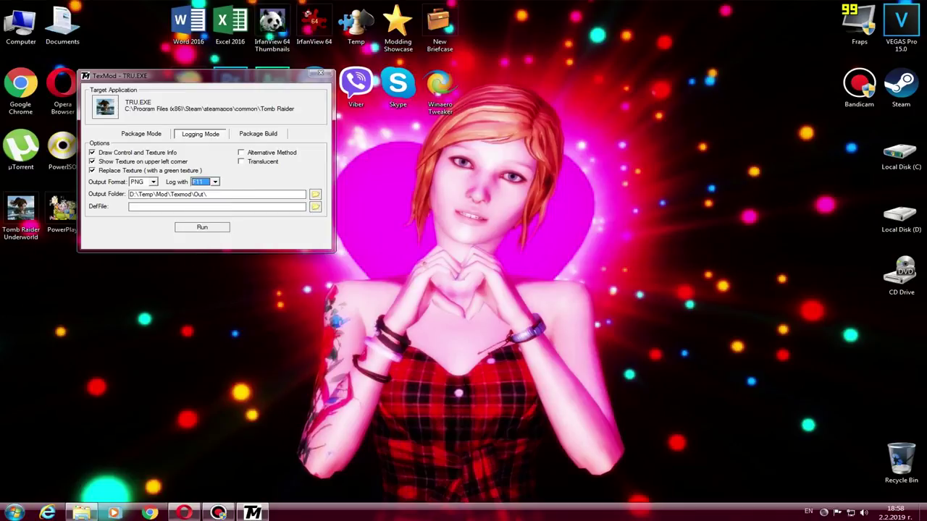
Start choosing the output folder for logged textures and browse to Temp\Mod on Local Disk (D:).
{"action": "left_click", "coordinate": [315, 194]}
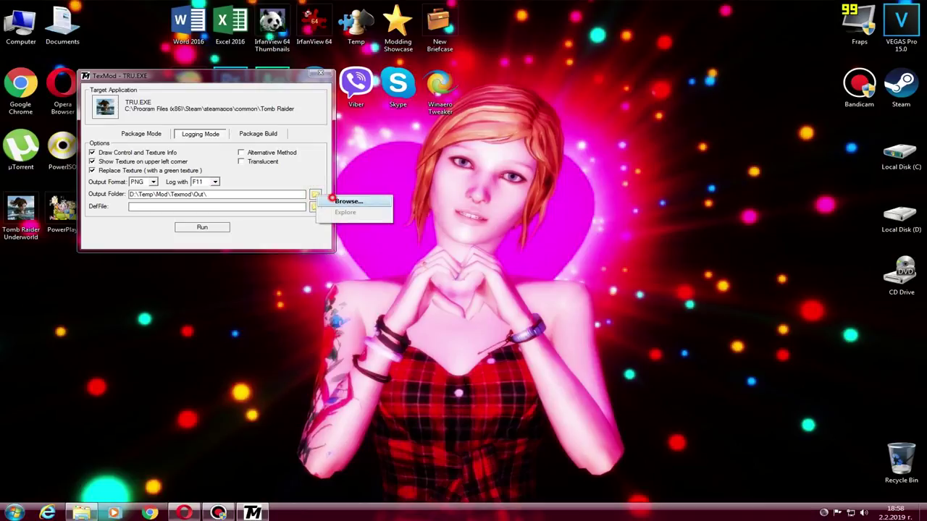
{"action": "left_click", "coordinate": [335, 200]}
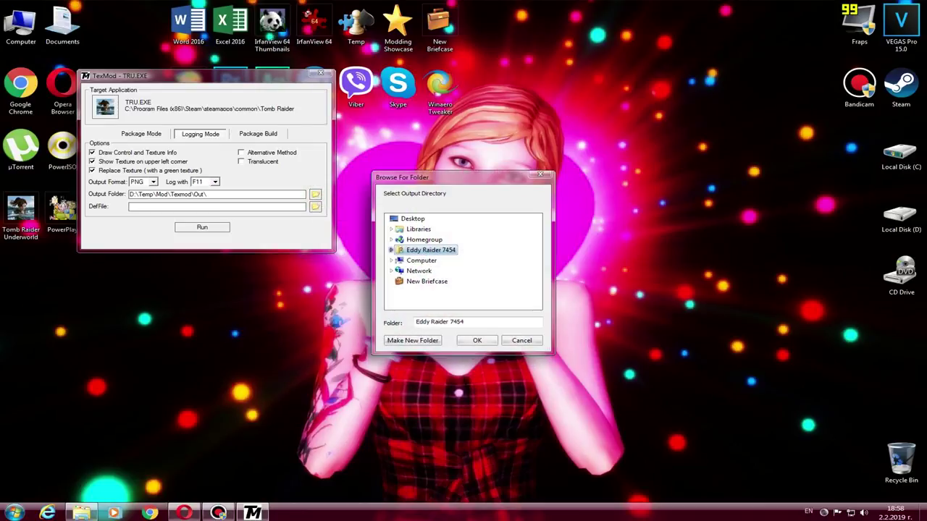
{"action": "left_click", "coordinate": [419, 261]}
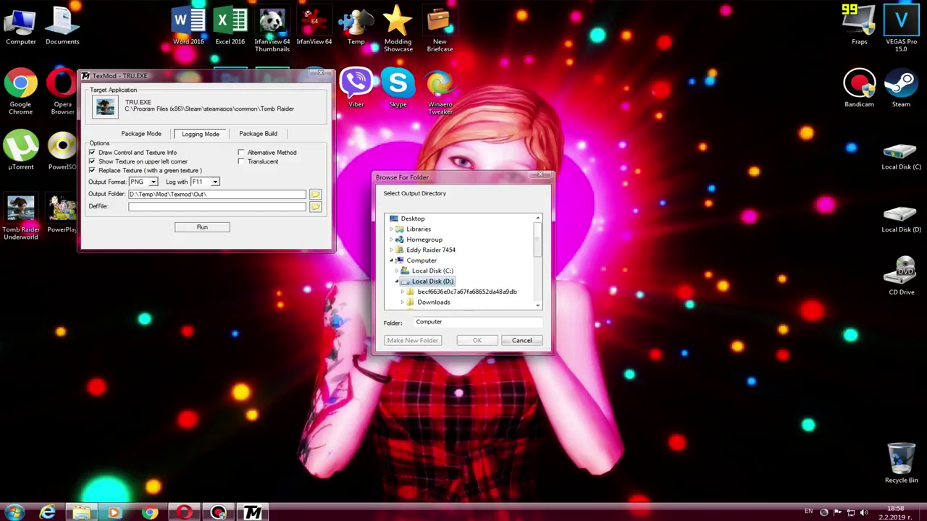
{"action": "key", "text": "Down"}
{"action": "key", "text": "Down"}
{"action": "key", "text": "Down"}
{"action": "key", "text": "Down"}
{"action": "key", "text": "Down"}
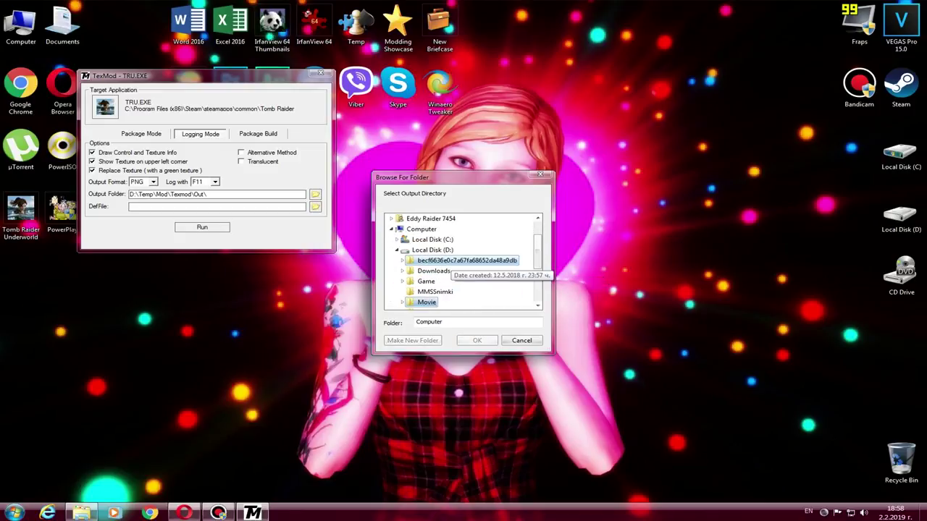
{"action": "key", "text": "Right"}
{"action": "key", "text": "Down"}
{"action": "key", "text": "Down"}
{"action": "key", "text": "Down"}
{"action": "key", "text": "Down"}
{"action": "key", "text": "Down"}
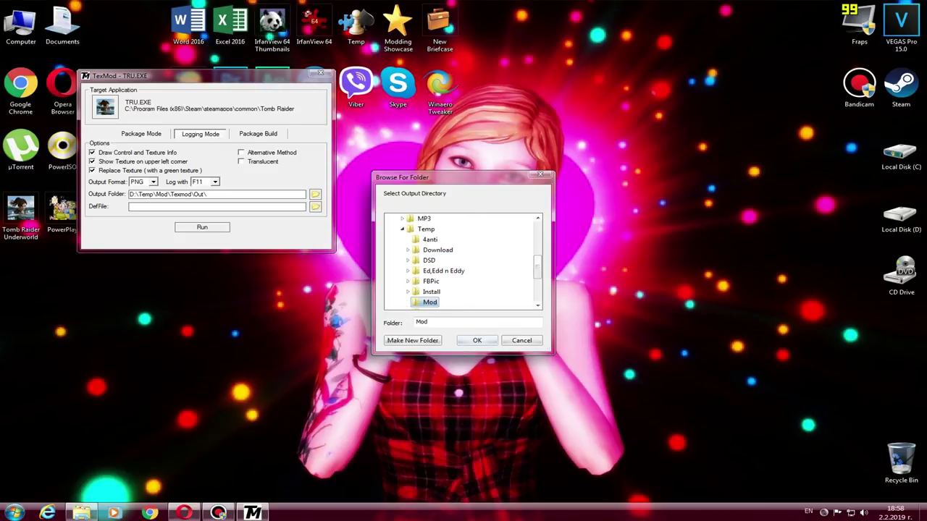
Expand Mod and its Texmod subfolder in the output directory tree and confirm the folder selection.
{"action": "key", "text": "Right"}
{"action": "key", "text": "Down"}
{"action": "key", "text": "Down"}
{"action": "key", "text": "Down"}
{"action": "key", "text": "Down"}
{"action": "key", "text": "Up"}
{"action": "key", "text": "Up"}
{"action": "key", "text": "Up"}
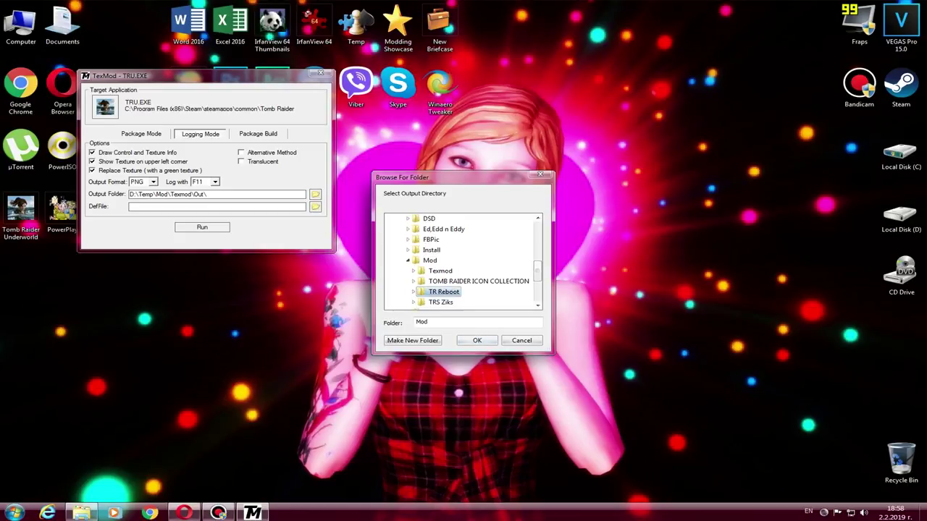
{"action": "key", "text": "Right"}
{"action": "left_click", "coordinate": [440, 291]}
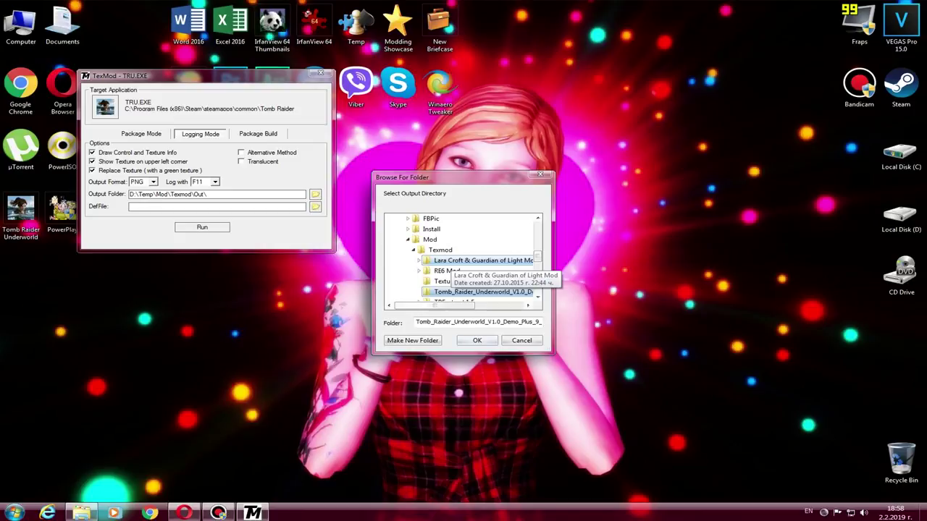
{"action": "key", "text": "Return"}
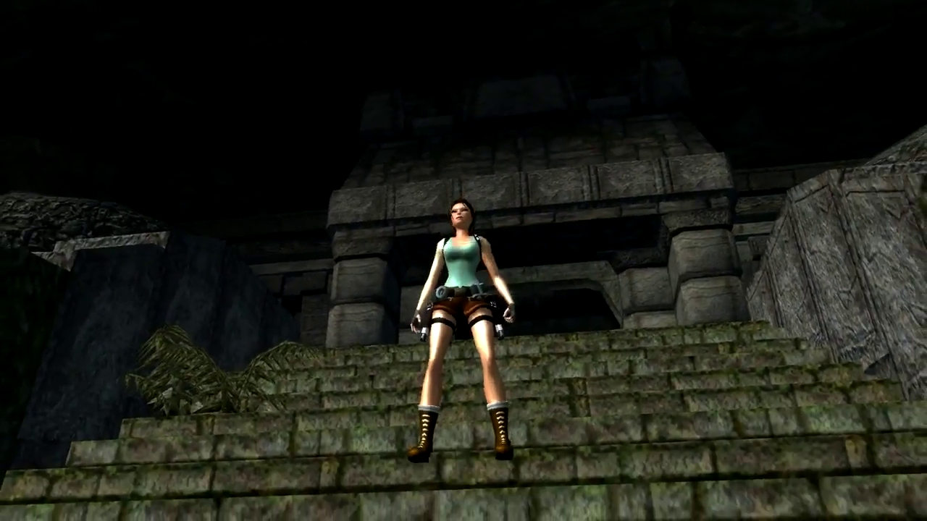
{"action": "key", "text": "w"}
{"action": "key", "text": "w"}
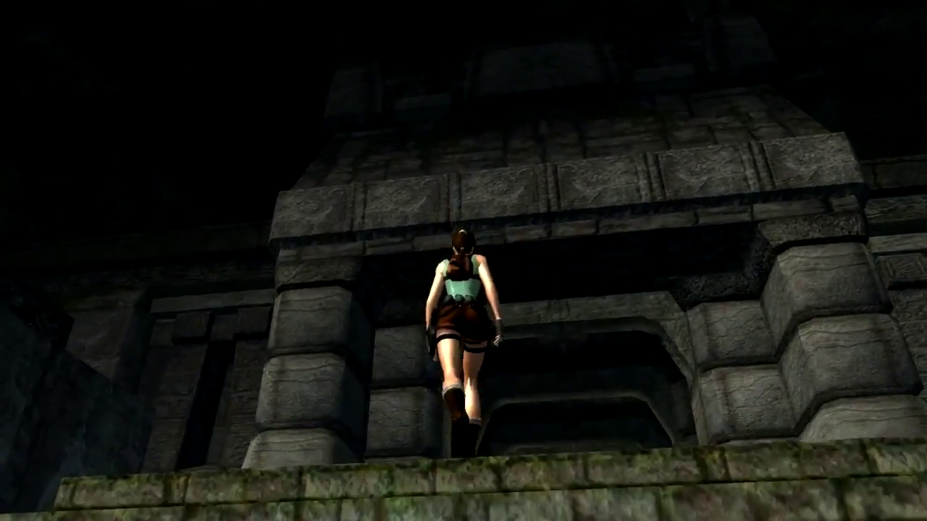
{"action": "key", "text": "w"}
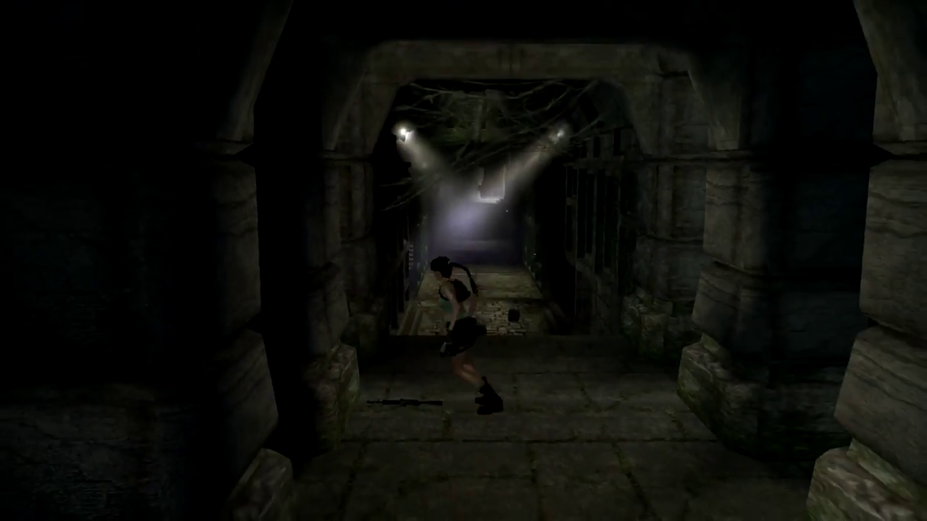
{"action": "key", "text": "w"}
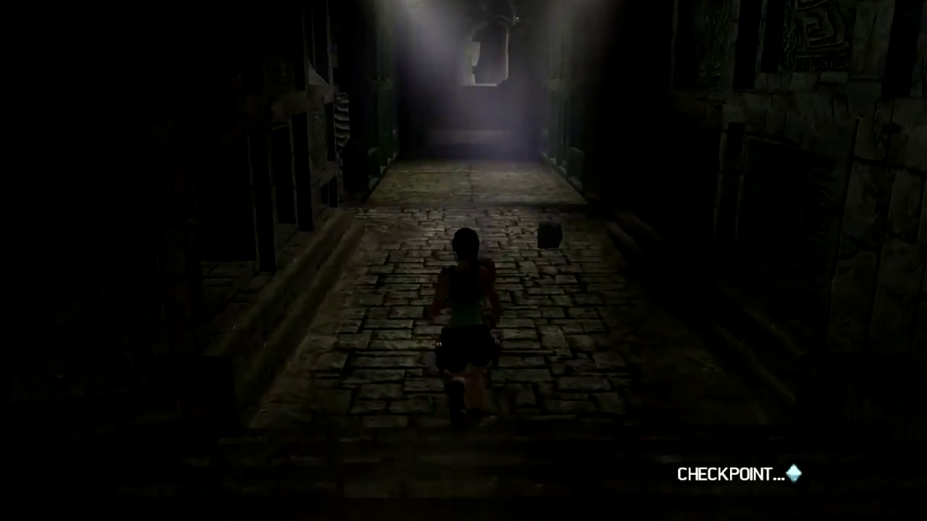
{"action": "key", "text": "d"}
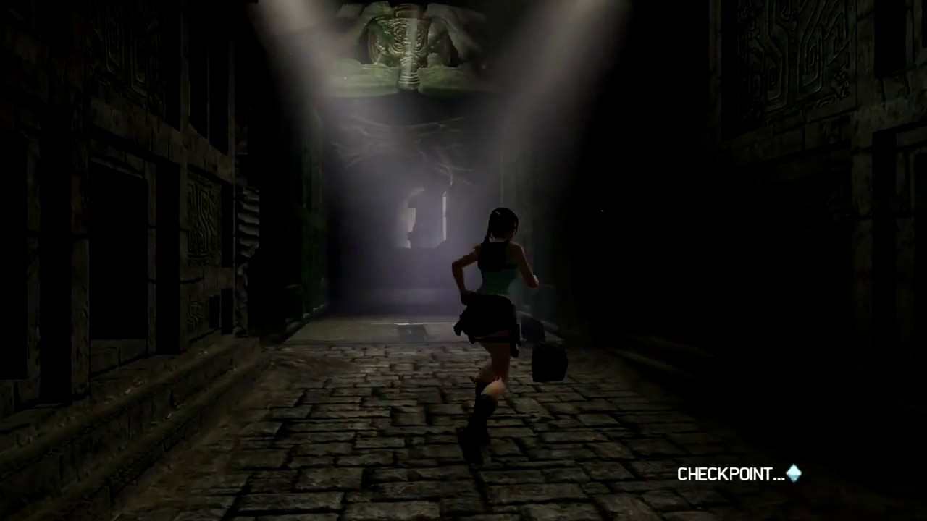
{"action": "key", "text": "a"}
{"action": "key", "text": "w"}
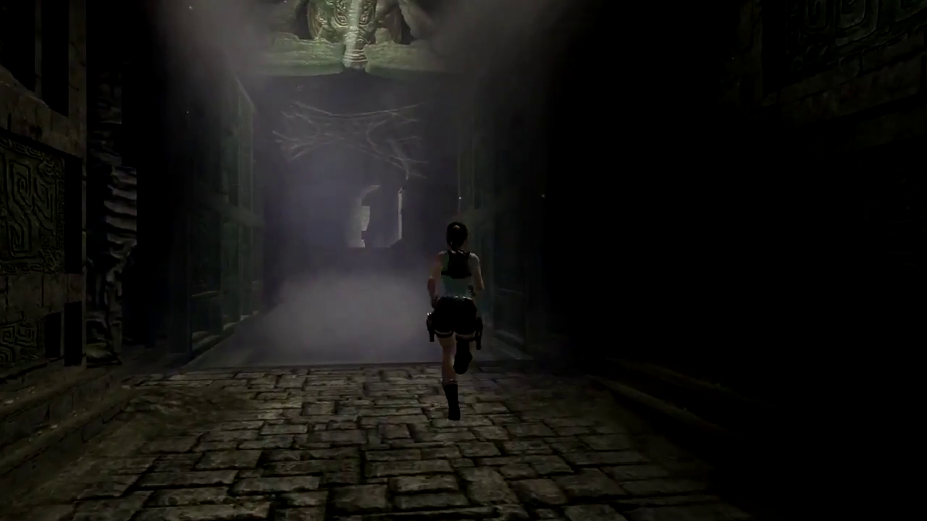
{"action": "key", "text": "w"}
{"action": "key", "text": "space"}
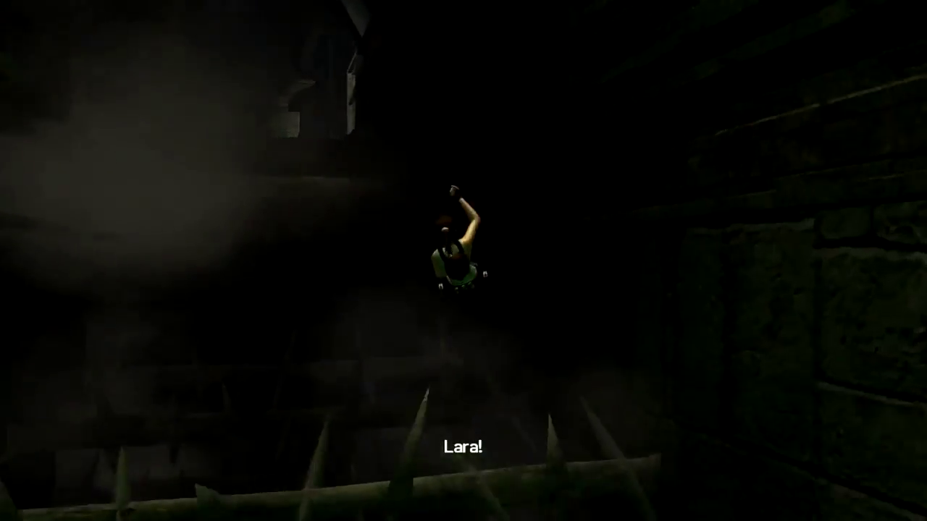
{"action": "key", "text": "w"}
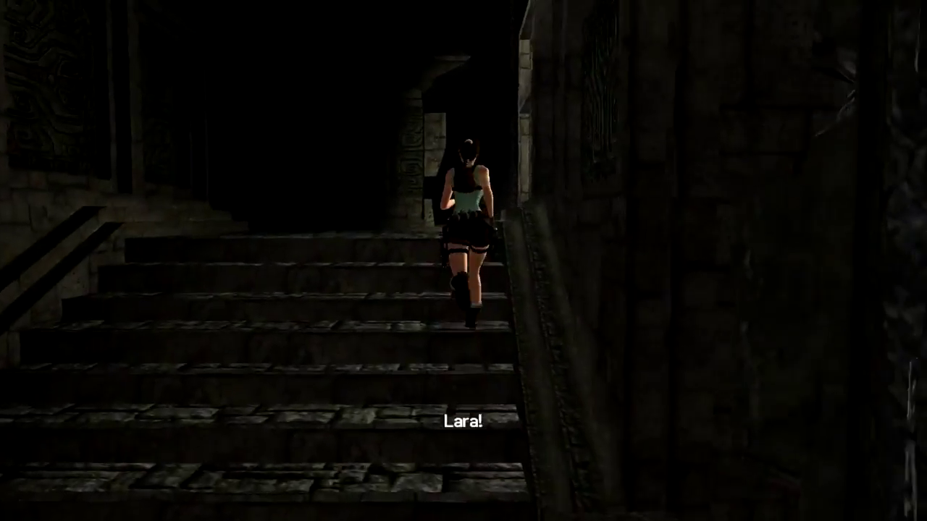
{"action": "key", "text": "w"}
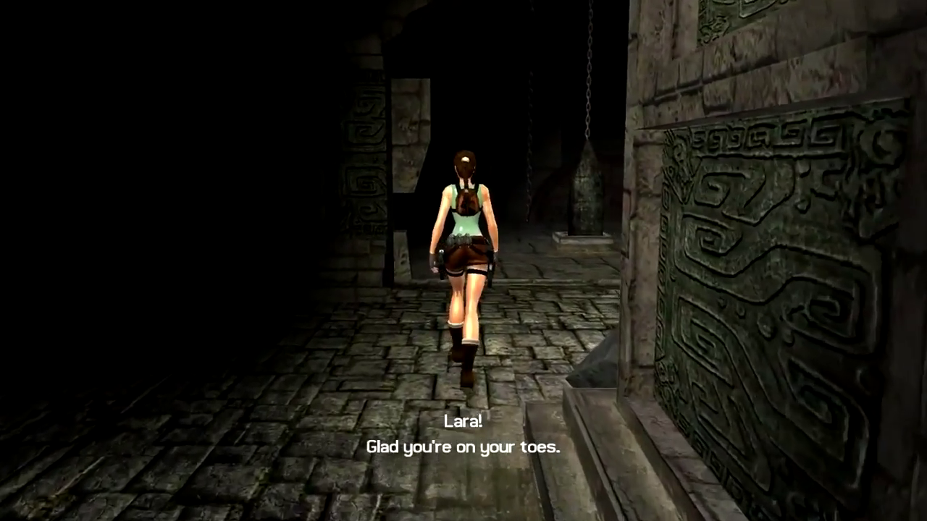
{"action": "key", "text": "w"}
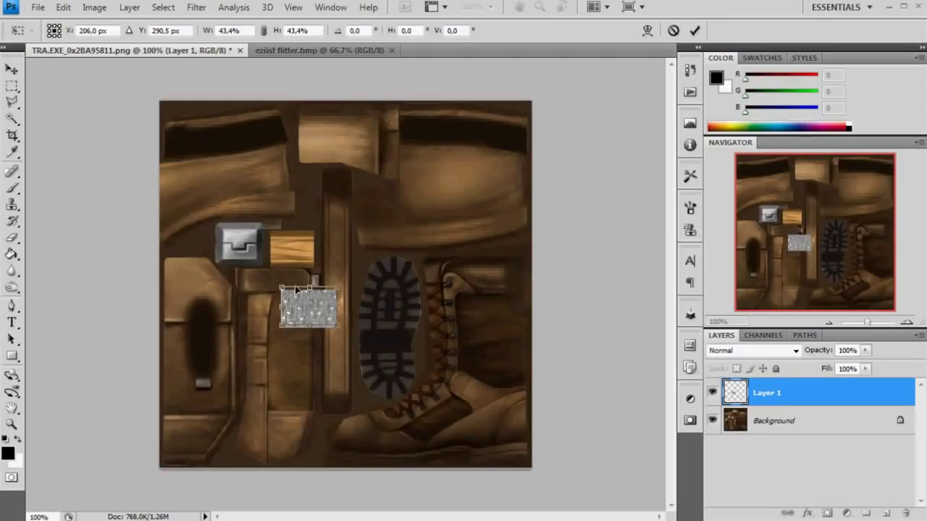
Place the silver glitter patch over the wooden rectangle beside the metal buckle, and convert the Background into the editable Layer 0.
{"action": "left_click_drag", "start_coordinate": [295, 285], "coordinate": [318, 250]}
{"action": "left_click", "coordinate": [694, 30]}
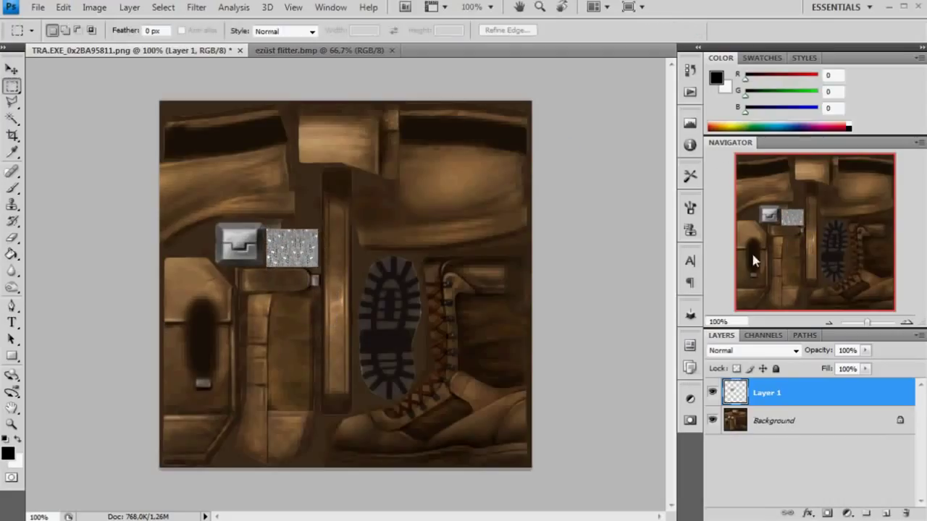
{"action": "double_click", "coordinate": [764, 423]}
{"action": "left_click", "coordinate": [550, 140]}
Outline the strap, buckle and pouch areas of the texture with the Lasso, erase them from Layer 0 and clear the selection.
{"action": "key", "text": "l"}
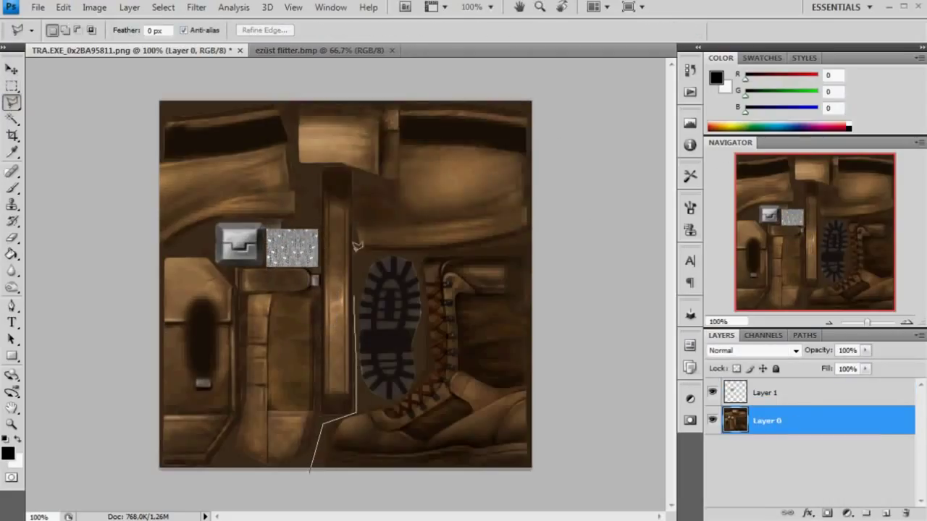
{"action": "mouse_move", "coordinate": [357, 246]}
{"action": "left_mouse_down"}
{"action": "mouse_move", "coordinate": [300, 89]}
{"action": "mouse_move", "coordinate": [211, 217]}
{"action": "mouse_move", "coordinate": [158, 469]}
{"action": "left_mouse_up"}
{"action": "key", "text": "e"}
{"action": "mouse_move", "coordinate": [304, 116]}
{"action": "left_mouse_down"}
{"action": "mouse_move", "coordinate": [428, 98]}
{"action": "mouse_move", "coordinate": [239, 260]}
{"action": "mouse_move", "coordinate": [104, 352]}
{"action": "mouse_move", "coordinate": [135, 460]}
{"action": "mouse_move", "coordinate": [304, 459]}
{"action": "left_mouse_up"}
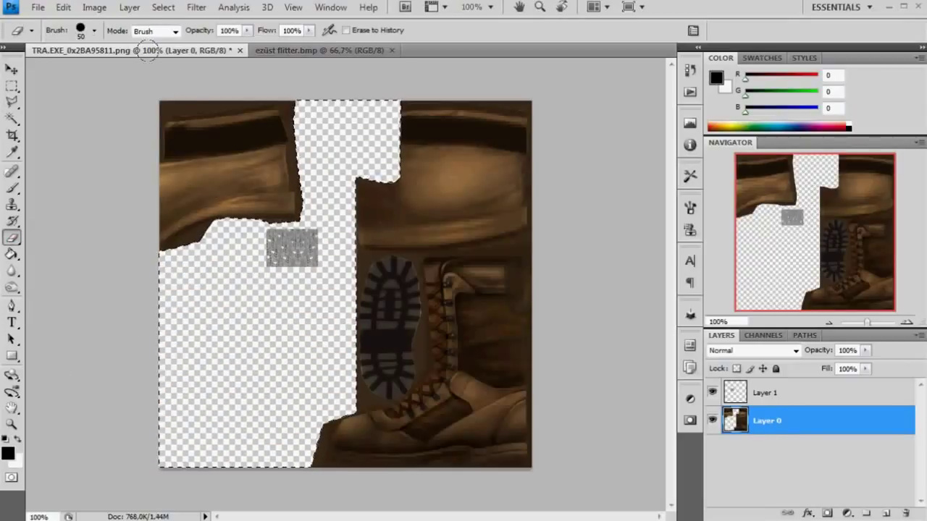
{"action": "left_click", "coordinate": [163, 7]}
{"action": "left_click", "coordinate": [177, 34]}
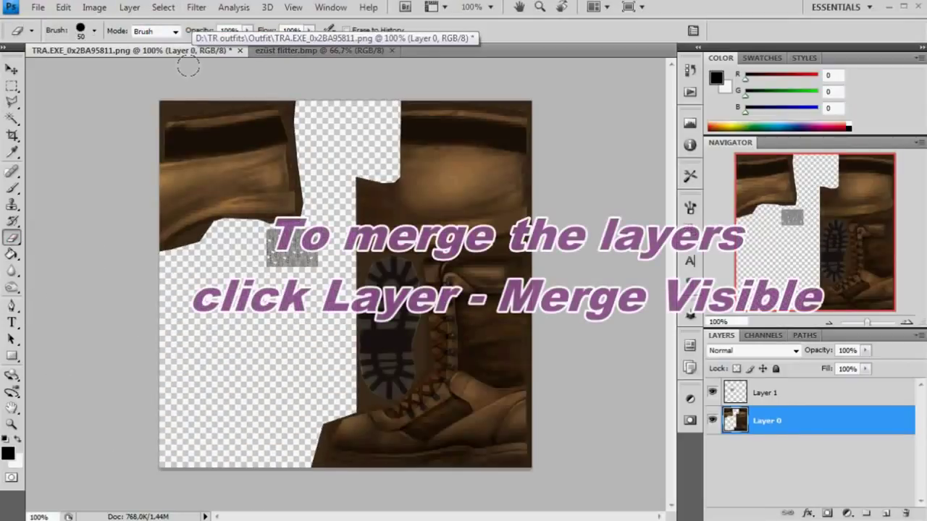
Merge the visible layers of the outfit texture.
{"action": "left_click", "coordinate": [129, 6]}
{"action": "left_click", "coordinate": [156, 399]}
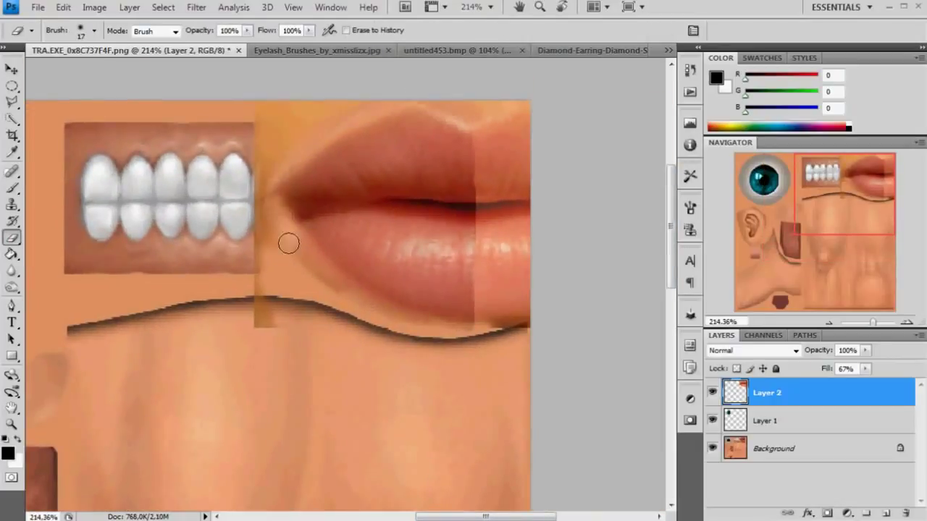
Erase the hard edge of the pasted lips next to the teeth on Layer 2 of the face texture.
{"action": "left_click_drag", "start_coordinate": [288, 242], "coordinate": [257, 186]}
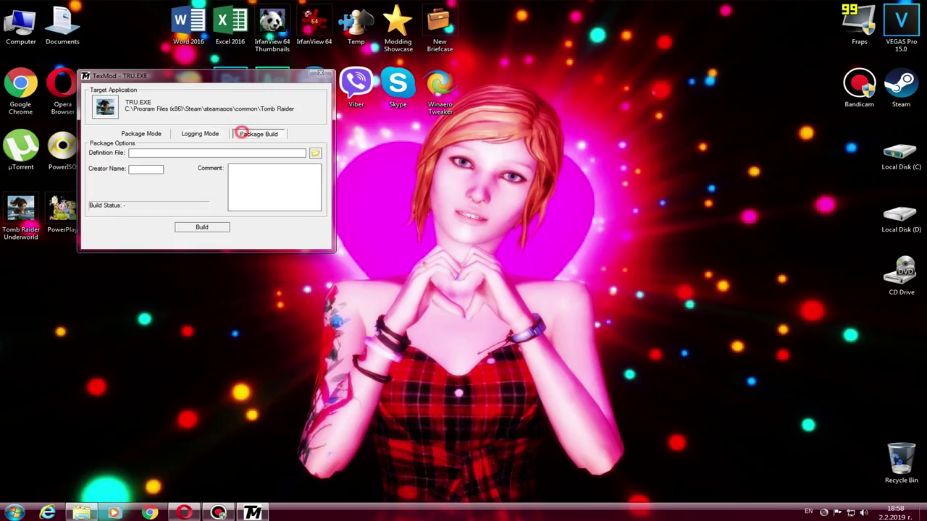
In TexMod's Package Build mode, enter the channel name as creator, add the comment "Modding Test" and build the package.
{"action": "left_click", "coordinate": [315, 153]}
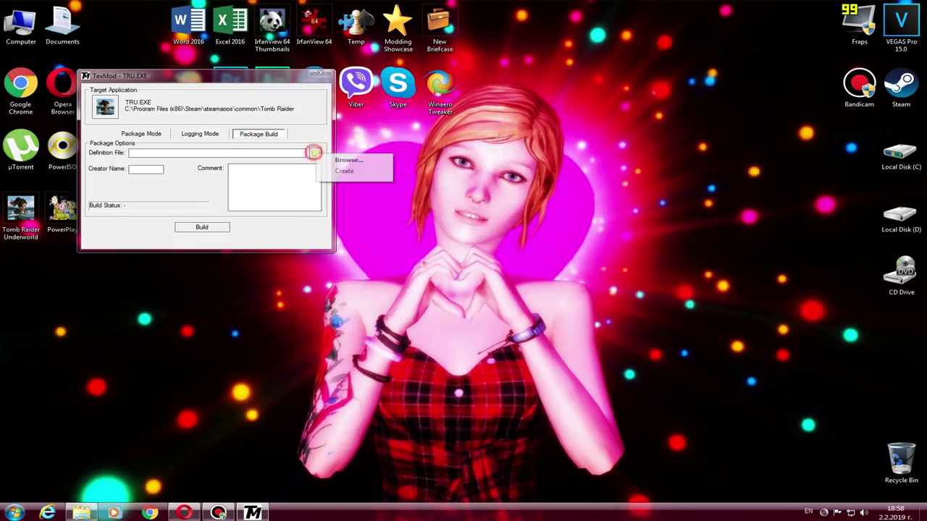
{"action": "left_click", "coordinate": [282, 153]}
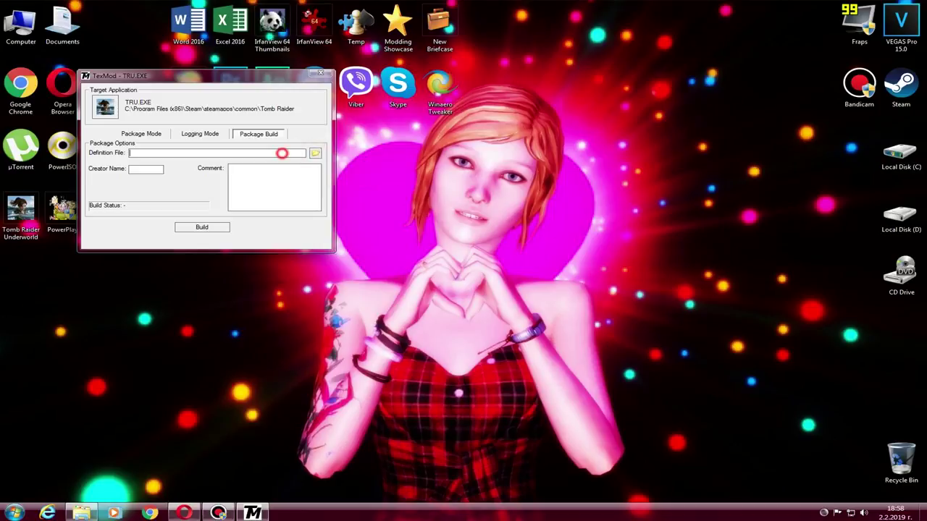
{"action": "left_click", "coordinate": [157, 168]}
{"action": "type", "text": "Eddy's Tomb Raider"}
{"action": "type", "text": " Channel"}
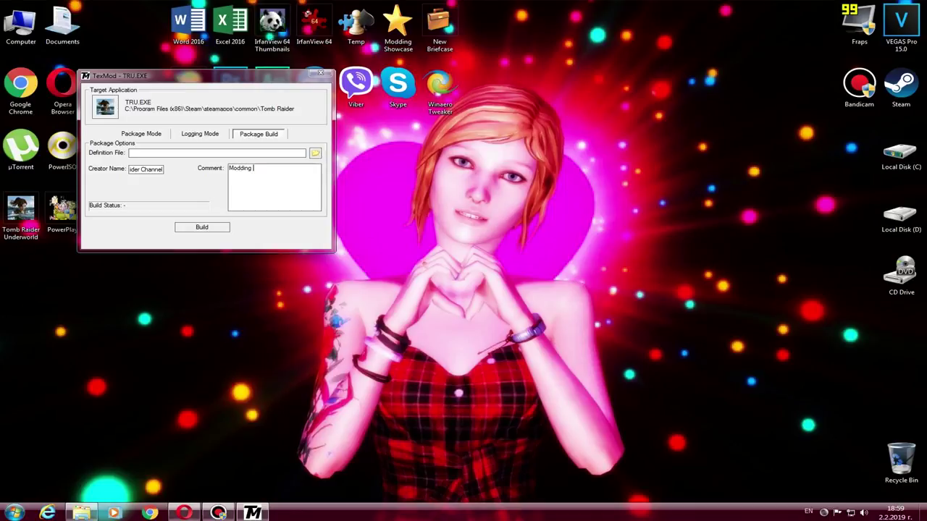
{"action": "type", "text": "Test"}
{"action": "left_click", "coordinate": [221, 225]}
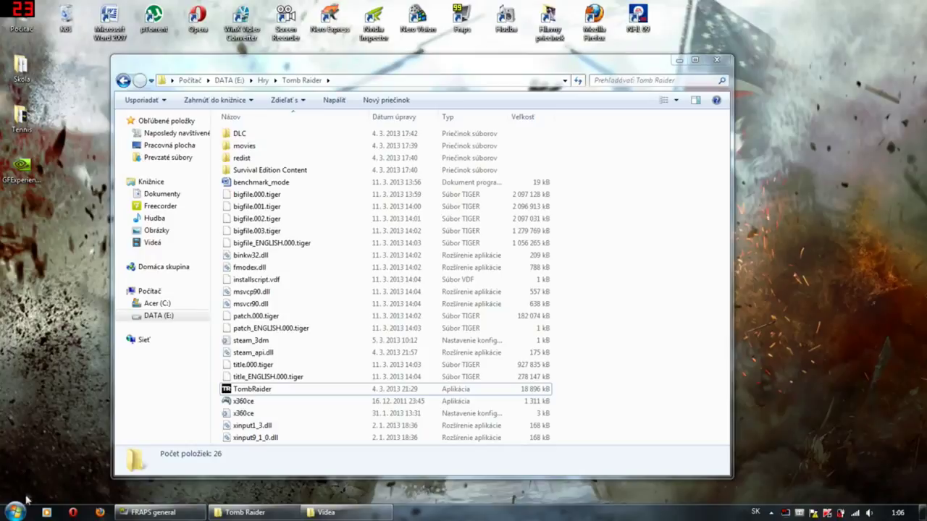
Launch Registry Editor with regedit and bring up the remaining values of the Crystal Dynamics\Tomb Raider\Graphics key.
{"action": "key", "text": "super"}
{"action": "type", "text": "regedit"}
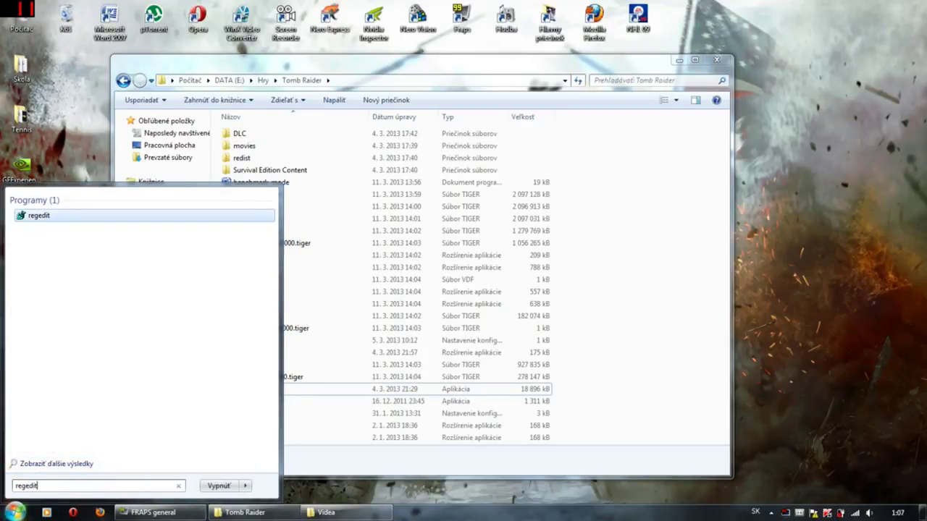
{"action": "key", "text": "Return"}
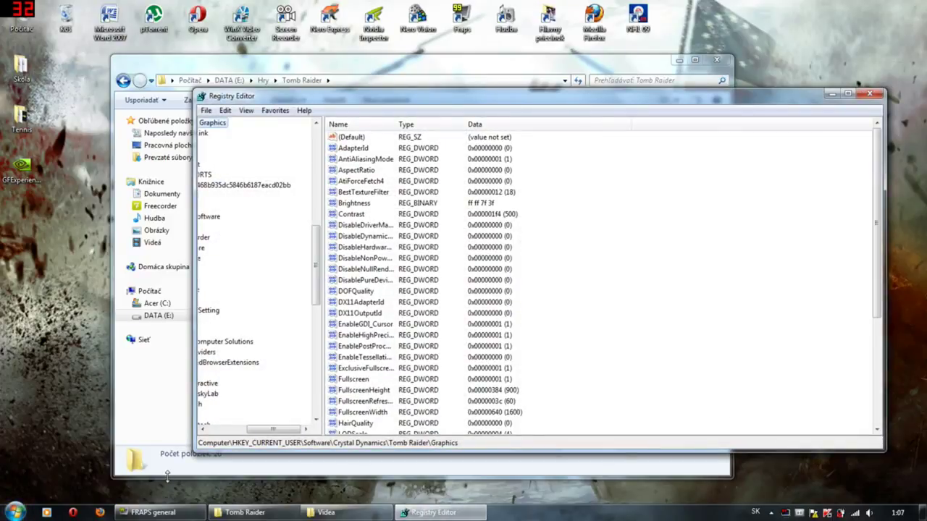
{"action": "left_click_drag", "start_coordinate": [274, 432], "coordinate": [224, 432]}
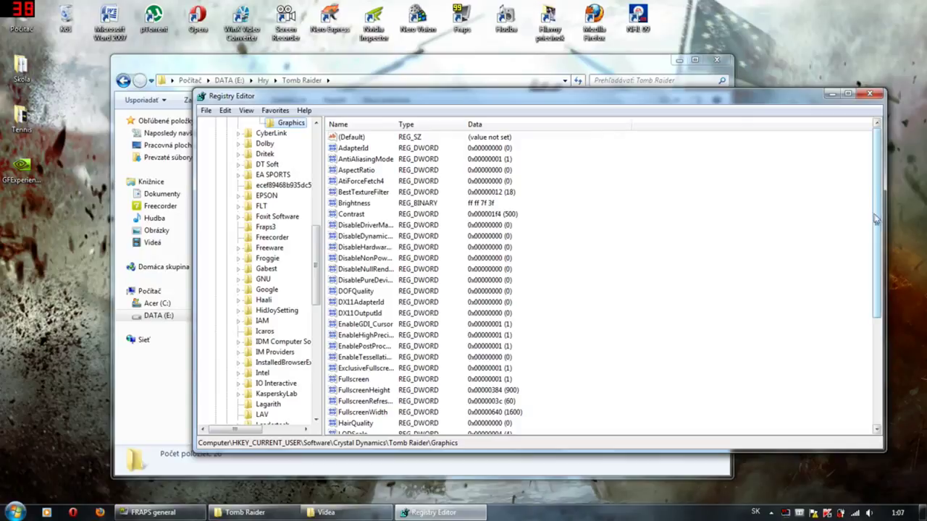
{"action": "left_click_drag", "start_coordinate": [876, 224], "coordinate": [872, 339]}
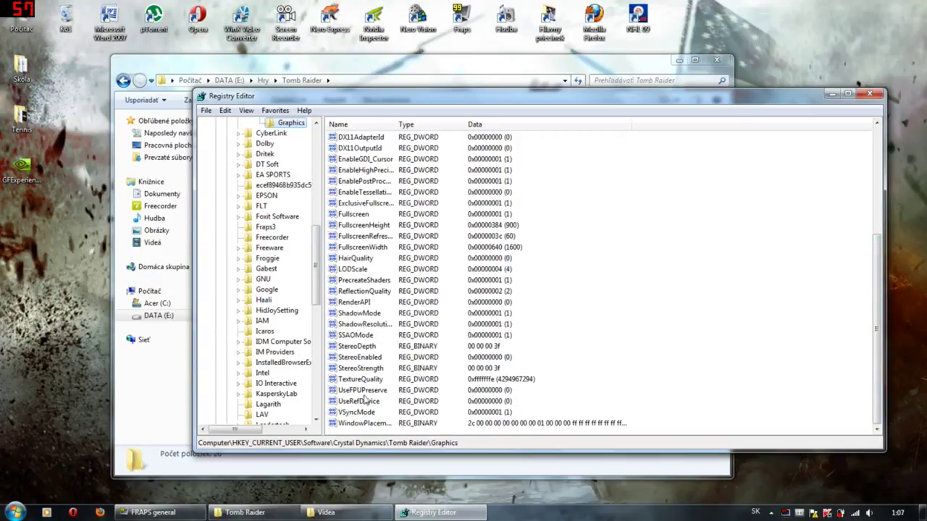
Open the RenderAPI value of the Graphics key, accept its data and close Registry Editor.
{"action": "left_click", "coordinate": [355, 306]}
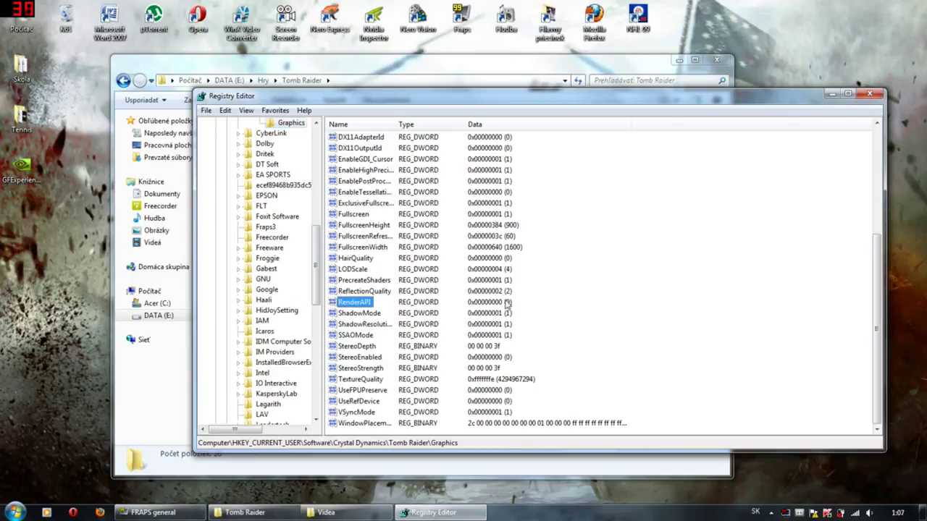
{"action": "double_click", "coordinate": [366, 304]}
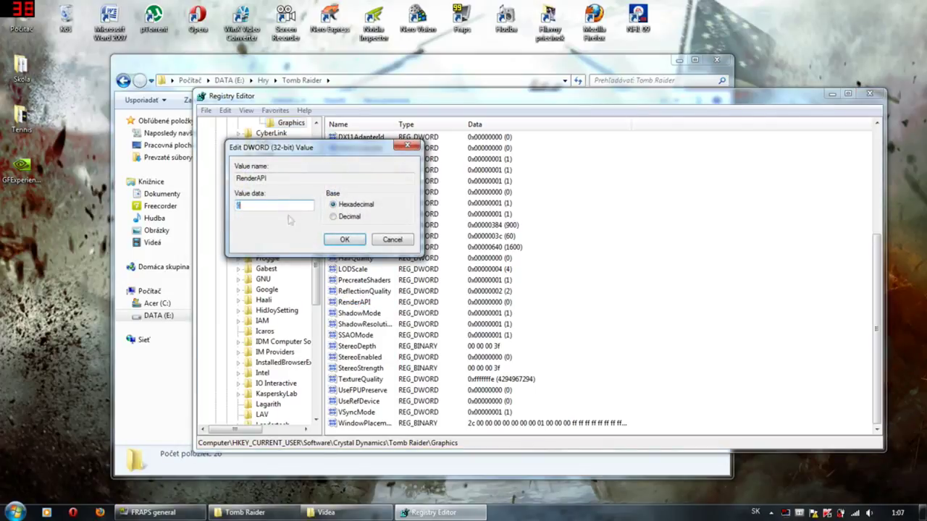
{"action": "left_click", "coordinate": [344, 239]}
{"action": "left_click", "coordinate": [870, 93]}
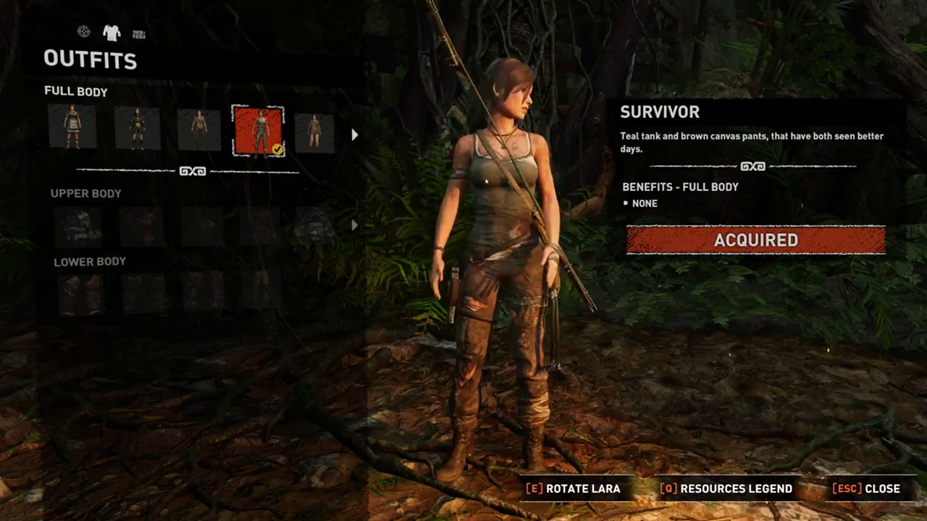
Switch to the game's outfits screen, browse the full body outfits and equip Desert Tank.
{"action": "left_click", "coordinate": [353, 134]}
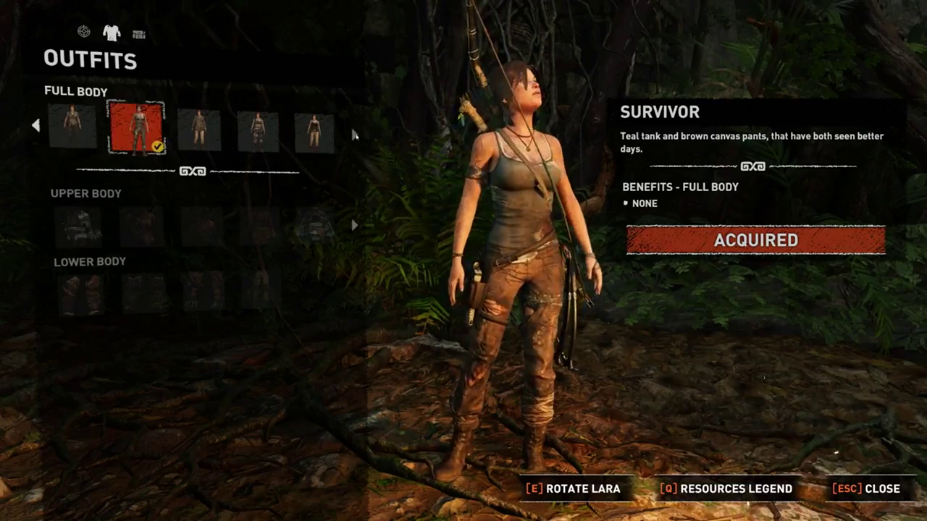
{"action": "left_click", "coordinate": [353, 135]}
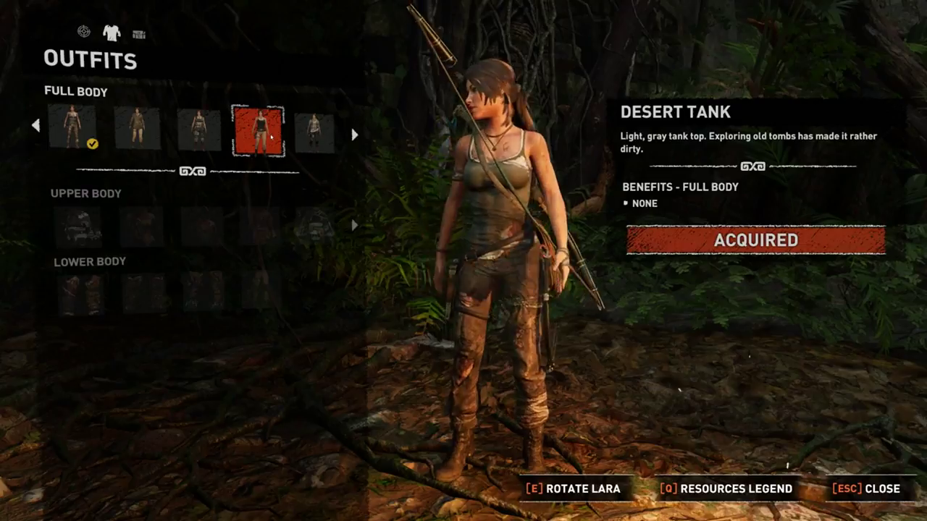
{"action": "left_click", "coordinate": [271, 136]}
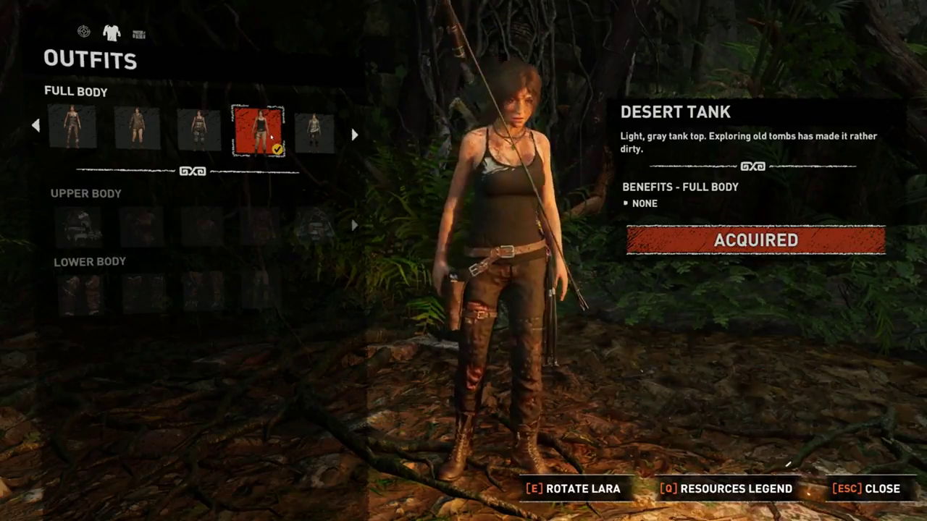
Rotate Lara to inspect the equipped outfit from all sides, and leave the outfits screen and the campfire.
{"action": "key", "text": "e"}
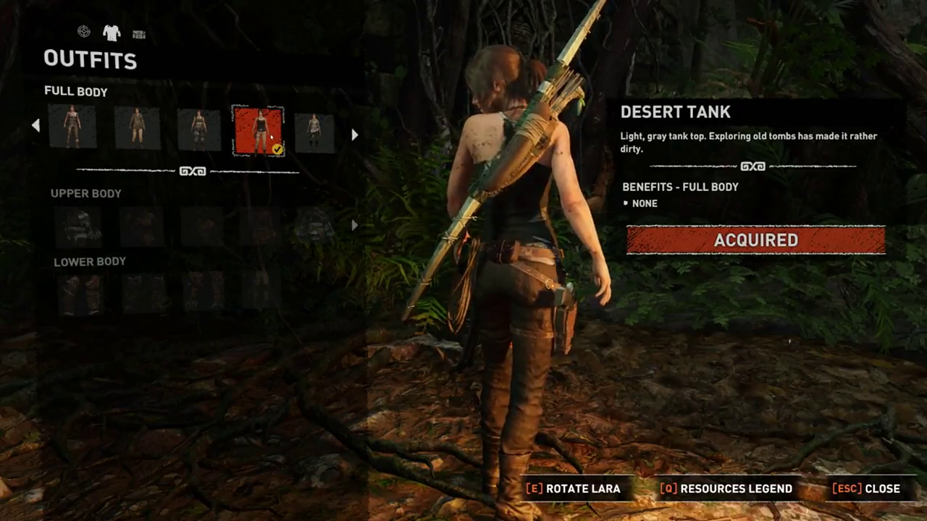
{"action": "key", "text": "e"}
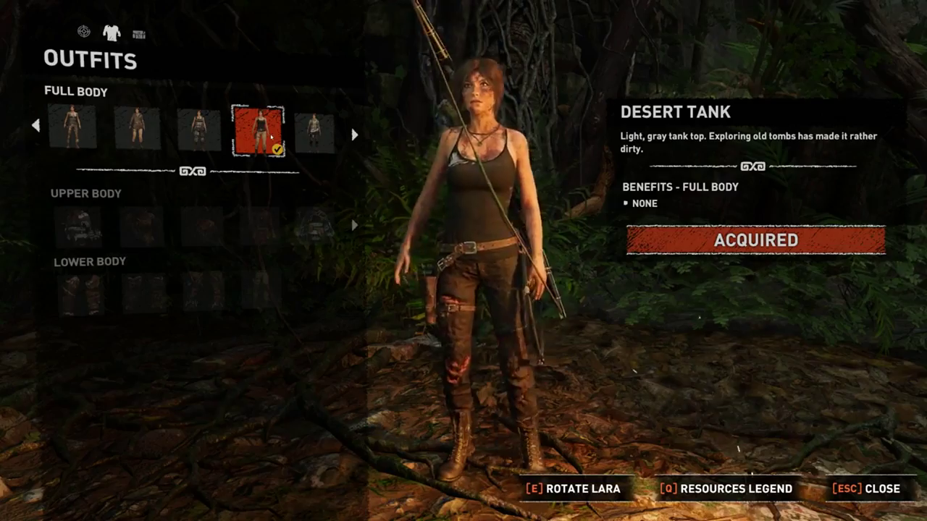
{"action": "key", "text": "Escape"}
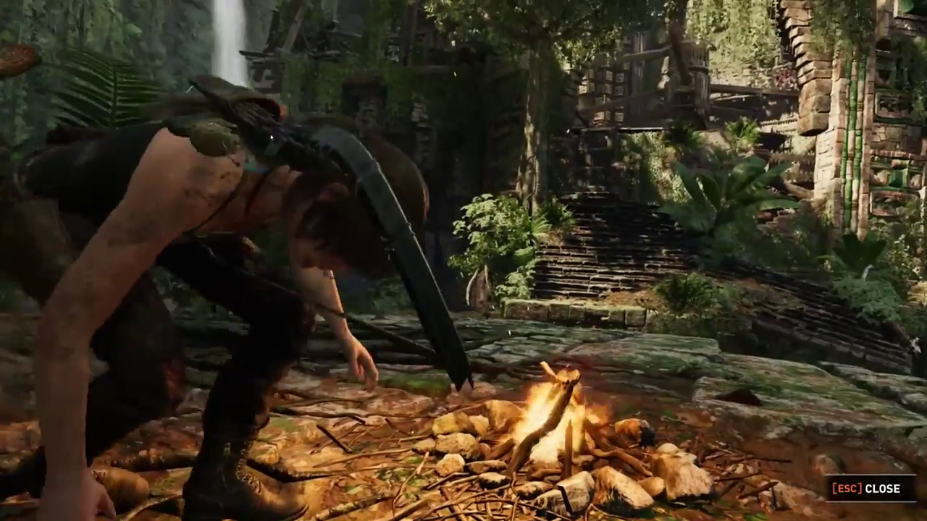
{"action": "key", "text": "Escape"}
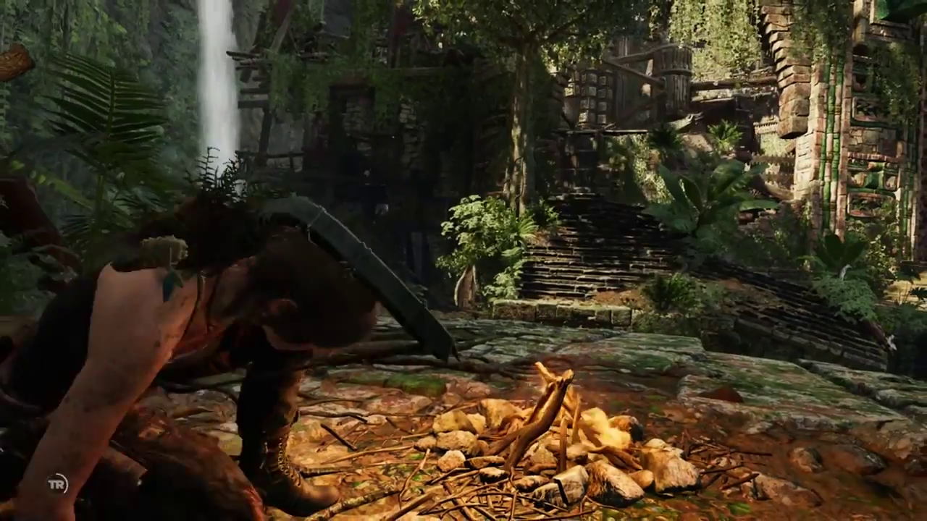